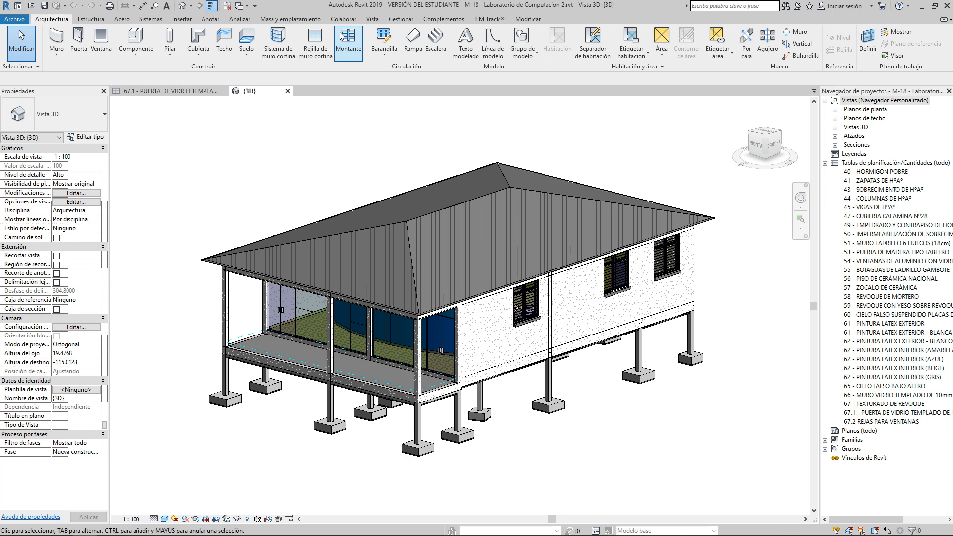
# - Start a new quantities schedule for the Pilares estructurales category
pyautogui.click(372, 20)
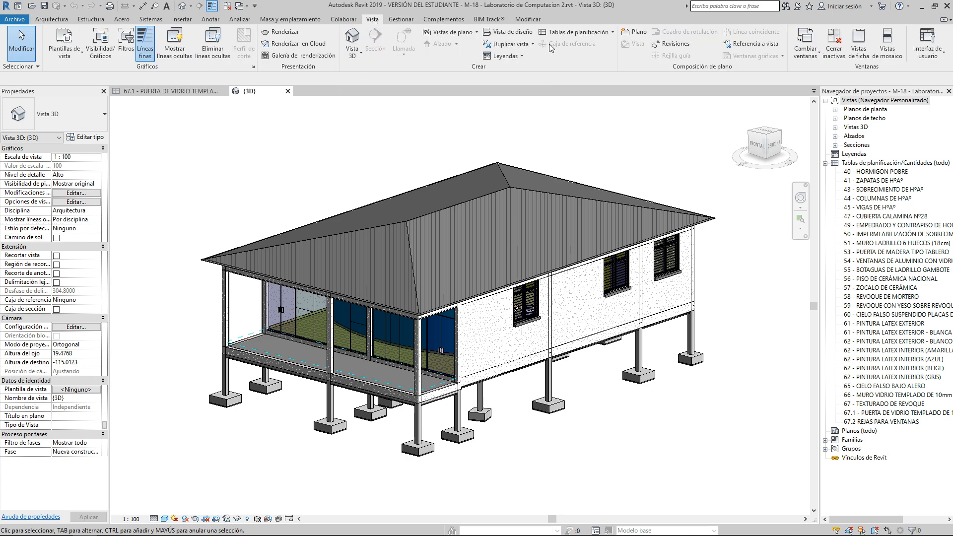
pyautogui.click(576, 32)
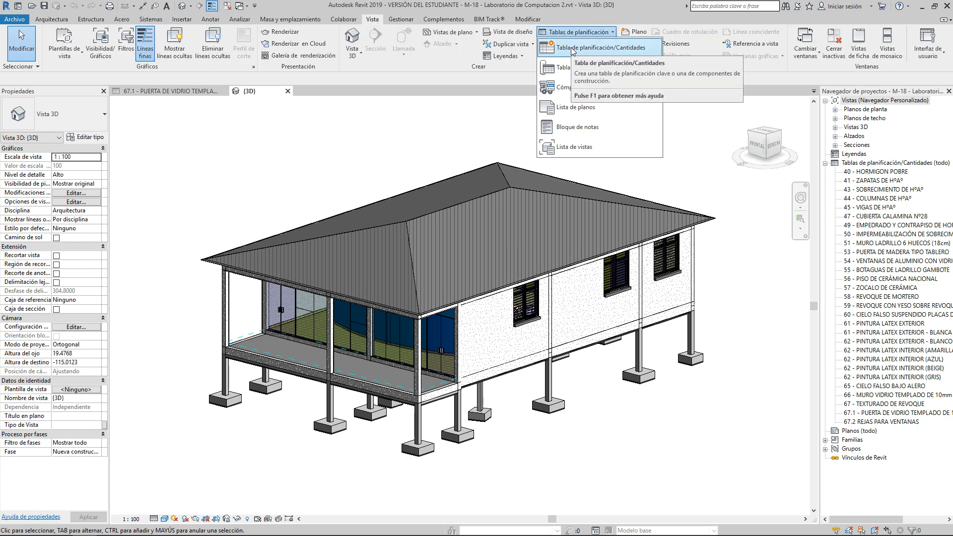
pyautogui.click(576, 48)
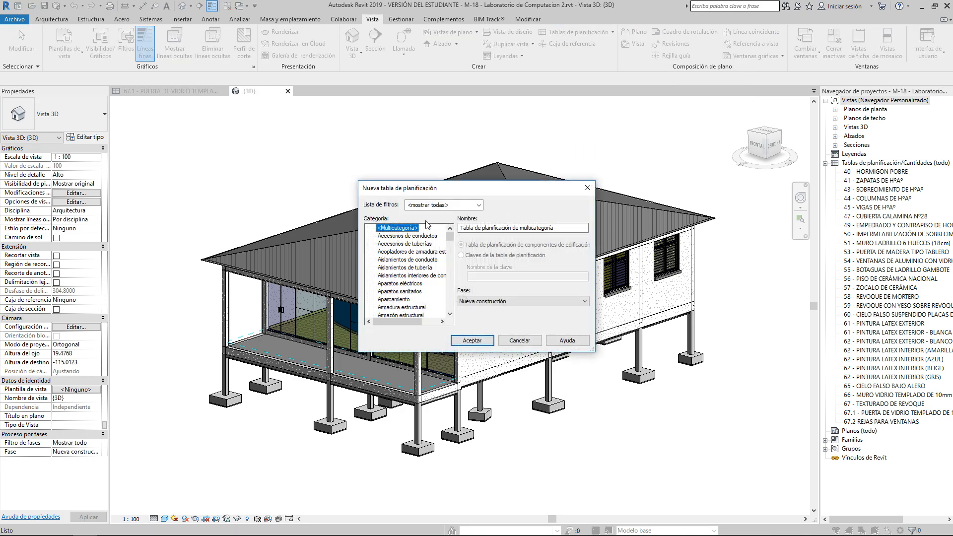
pyautogui.moveTo(425, 297); pyautogui.dragTo(571, 465)
pyautogui.scroll(-11, 314, 379)
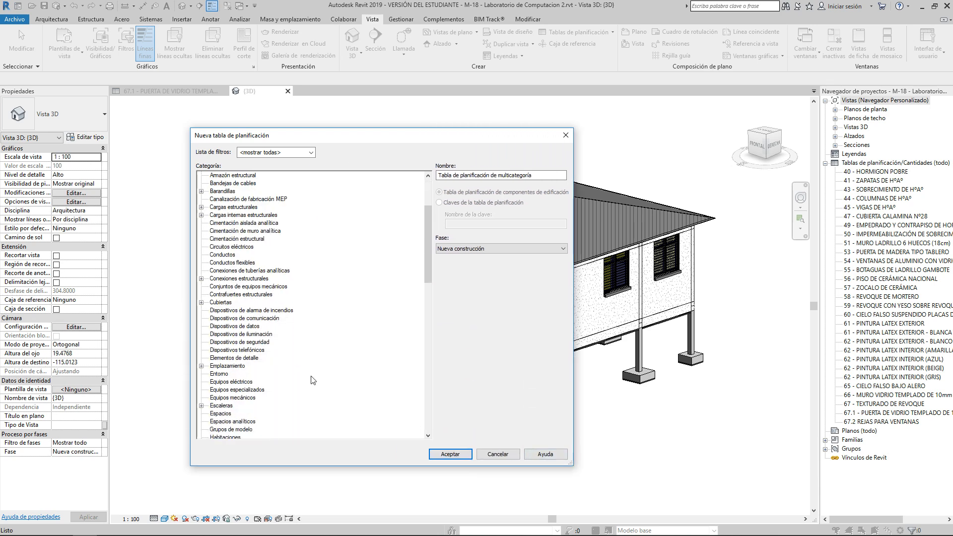
pyautogui.scroll(-2, 313, 379)
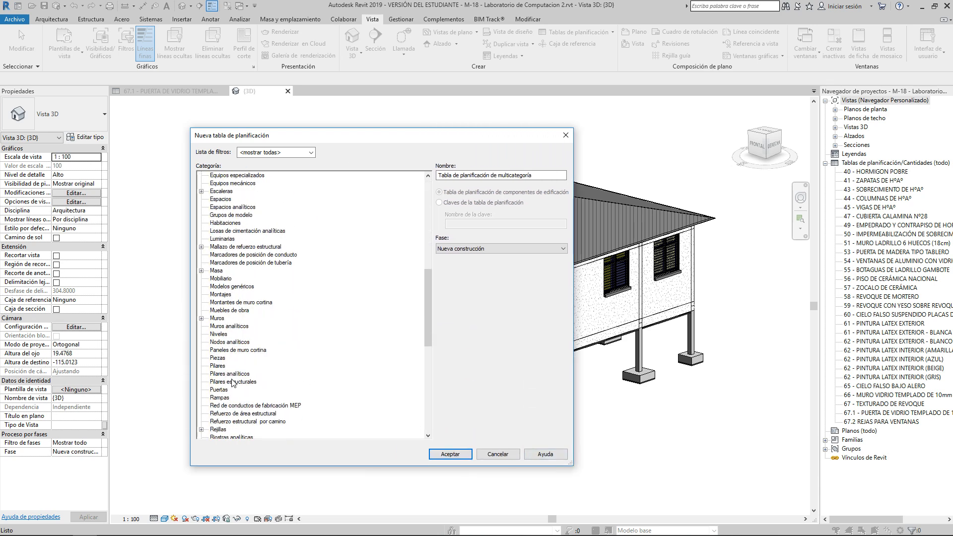
pyautogui.click(233, 382)
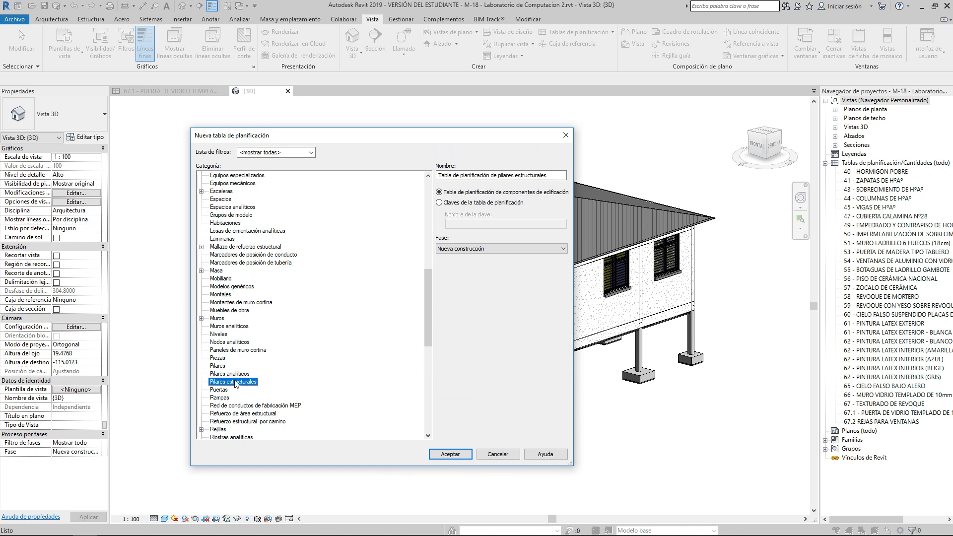
# - Name the new schedule "70. Metrado de Pilares" and create it
pyautogui.moveTo(556, 175); pyautogui.dragTo(438, 176)
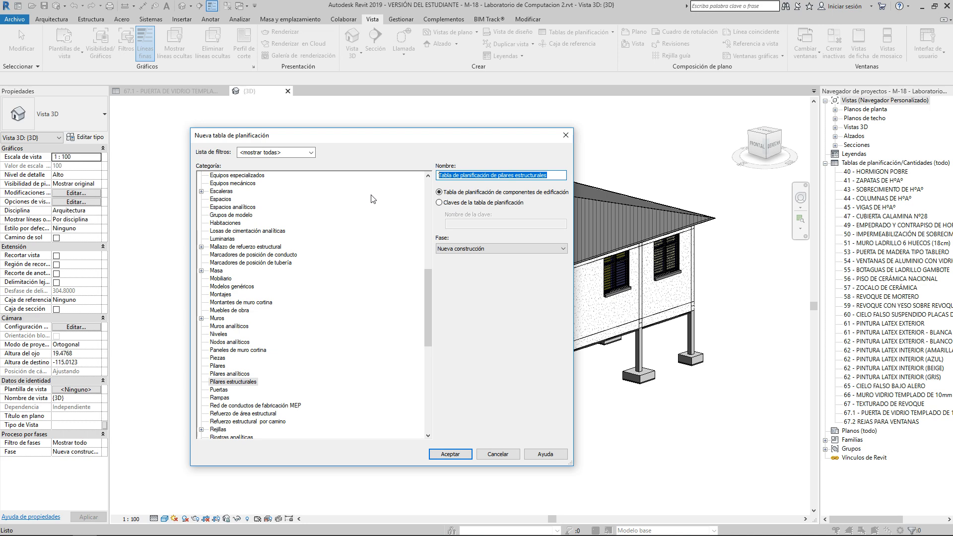
pyautogui.write('70. M')
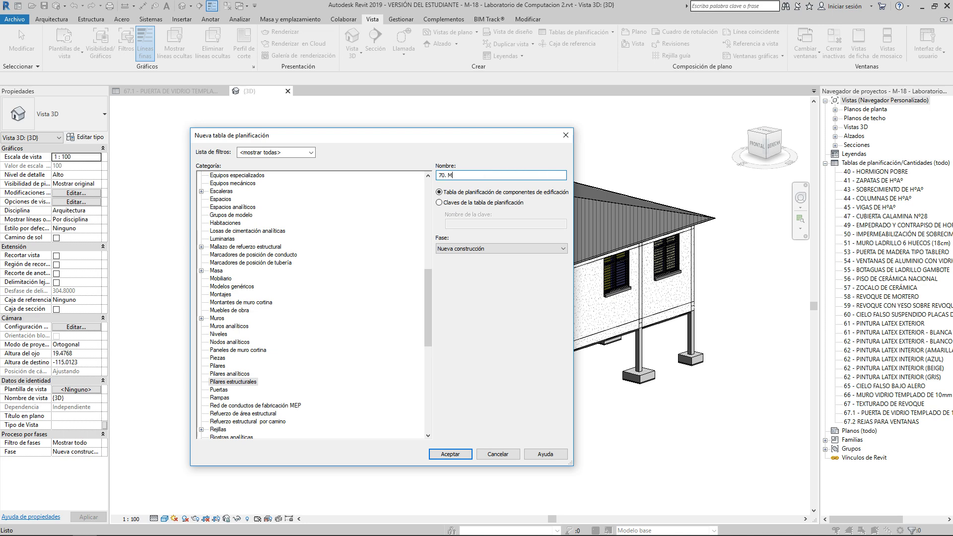
pyautogui.write('etrado de Pilares')
pyautogui.press('Return')
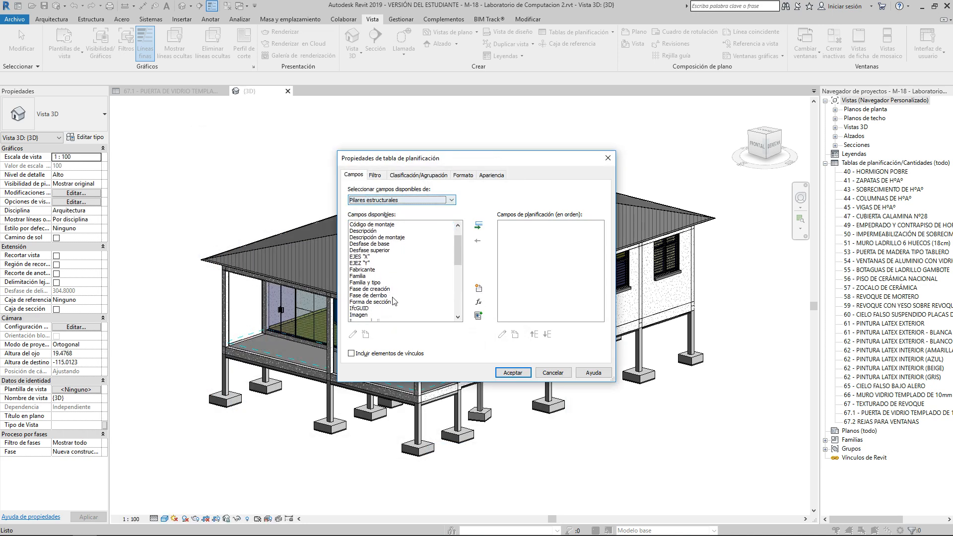
# - Add the fields Familia, Tipo, Volumen and Nivel base to the structural column schedule
pyautogui.scroll(-3, 393, 301)
pyautogui.scroll(-3, 367, 301)
pyautogui.scroll(2, 368, 302)
pyautogui.scroll(3, 372, 292)
pyautogui.scroll(-3, 381, 283)
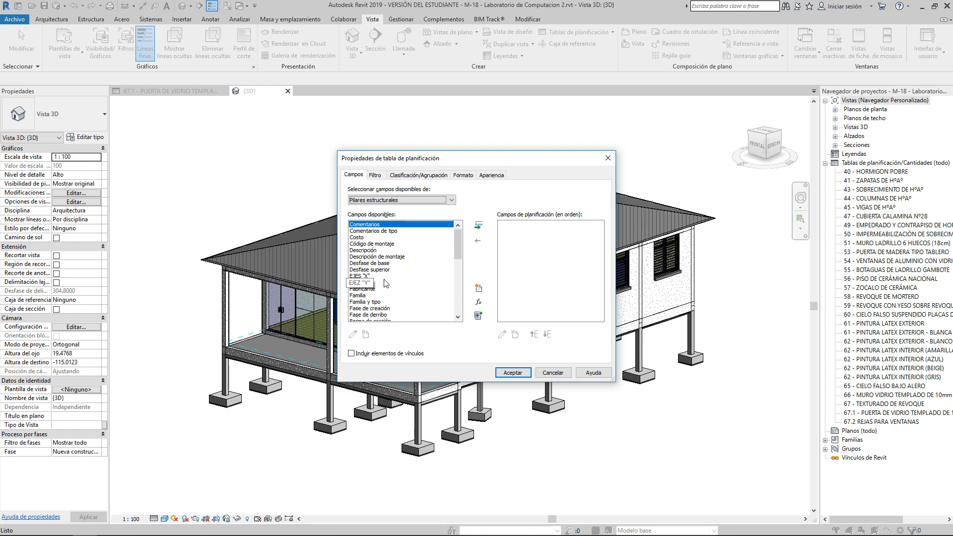
pyautogui.scroll(3, 385, 278)
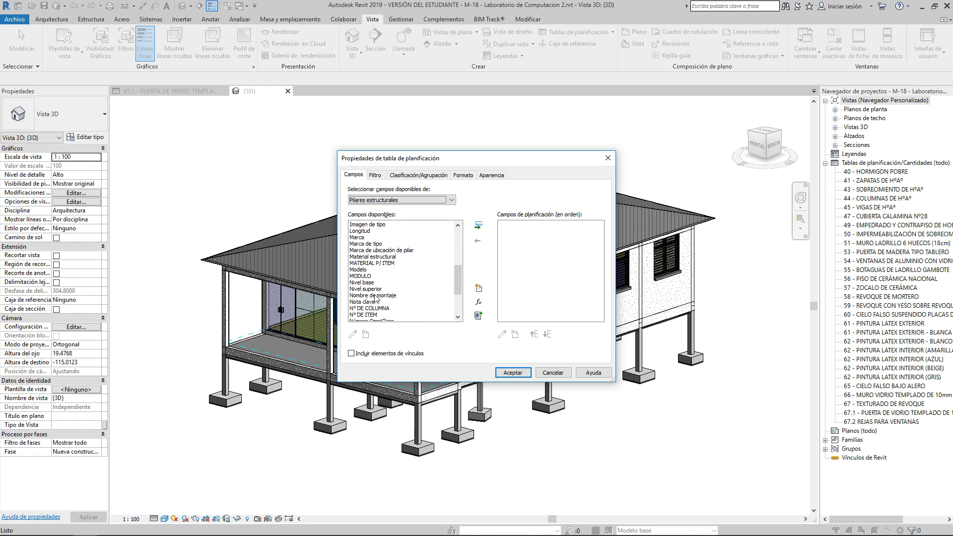
pyautogui.scroll(-4, 380, 288)
pyautogui.scroll(2, 377, 288)
pyautogui.scroll(1, 365, 263)
pyautogui.doubleClick(363, 258)
pyautogui.scroll(-7, 375, 283)
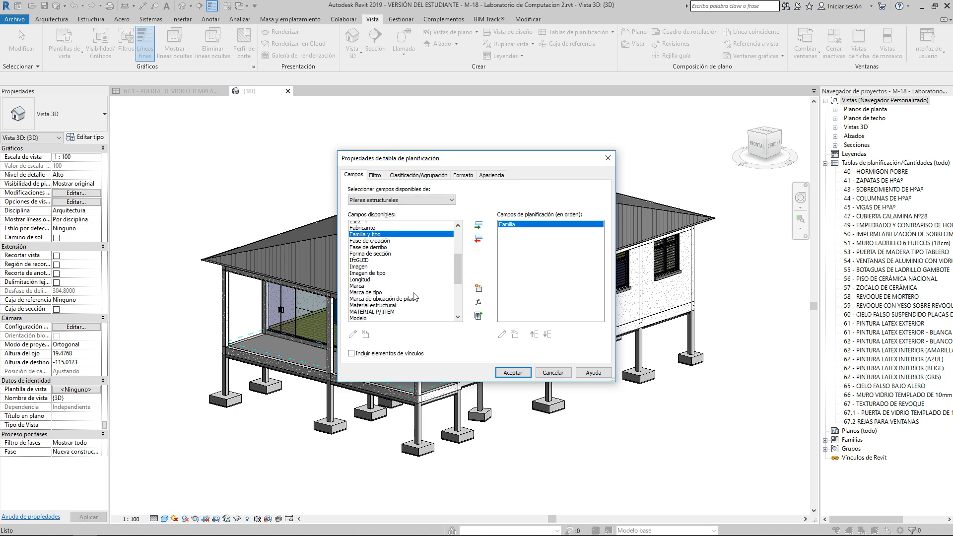
pyautogui.doubleClick(364, 283)
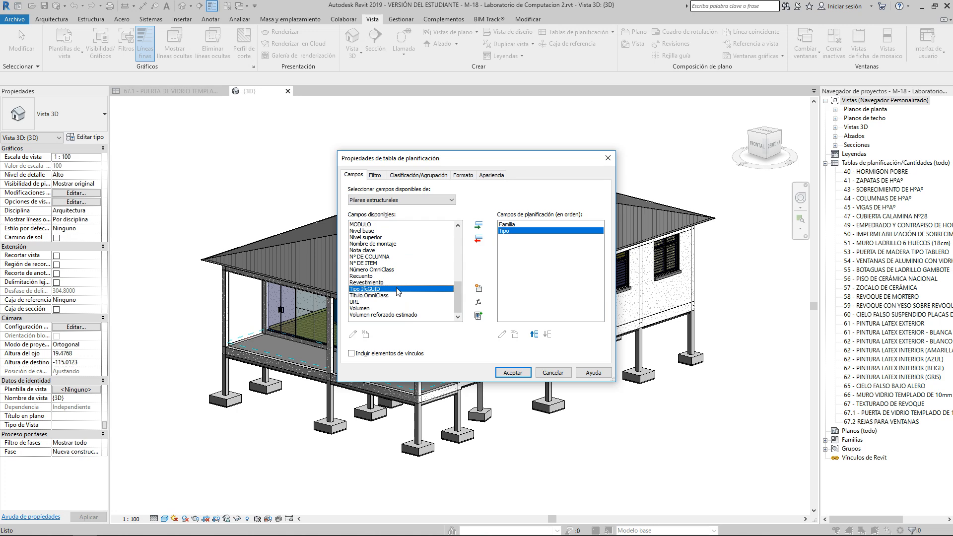
pyautogui.doubleClick(367, 308)
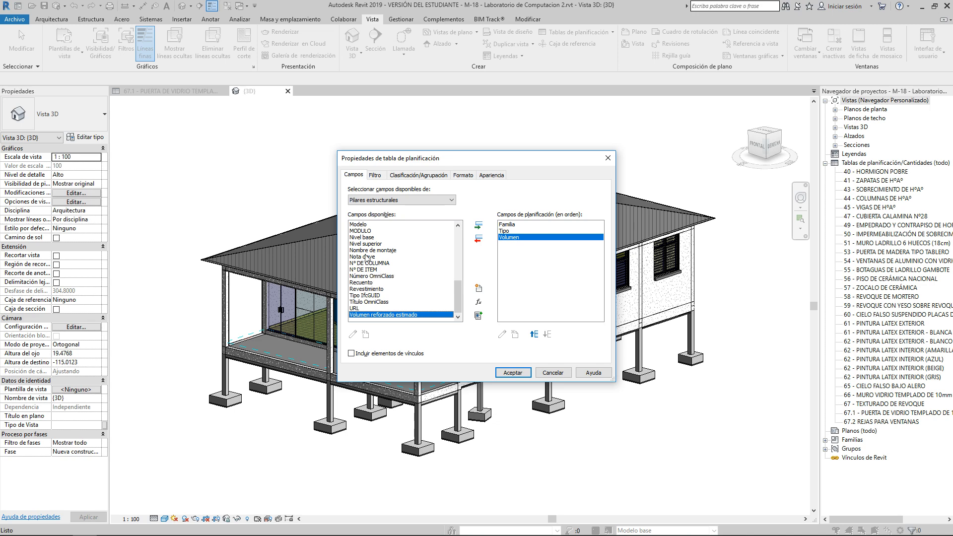
pyautogui.doubleClick(367, 238)
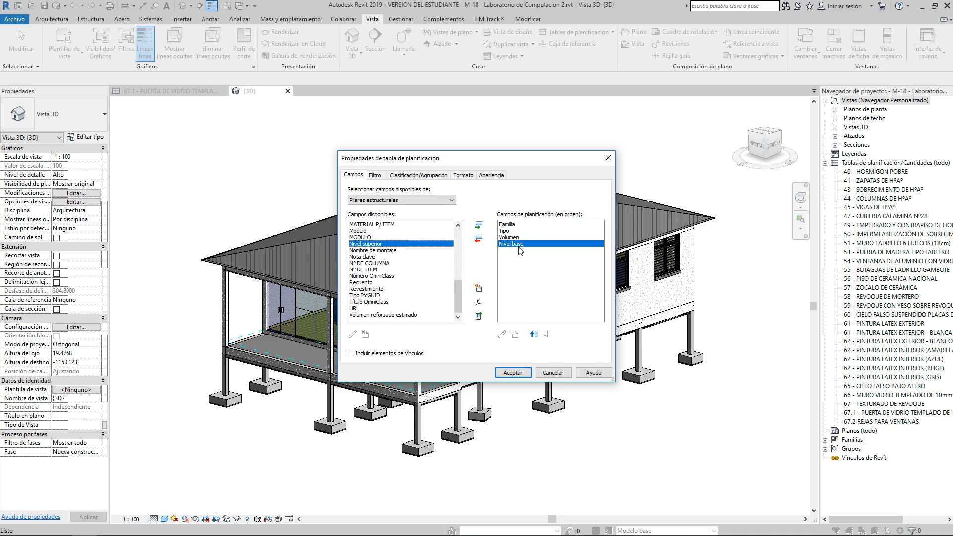
# - Place Nivel base first in the scheduled field order and accept the schedule properties
pyautogui.click(534, 334)
pyautogui.click(534, 334)
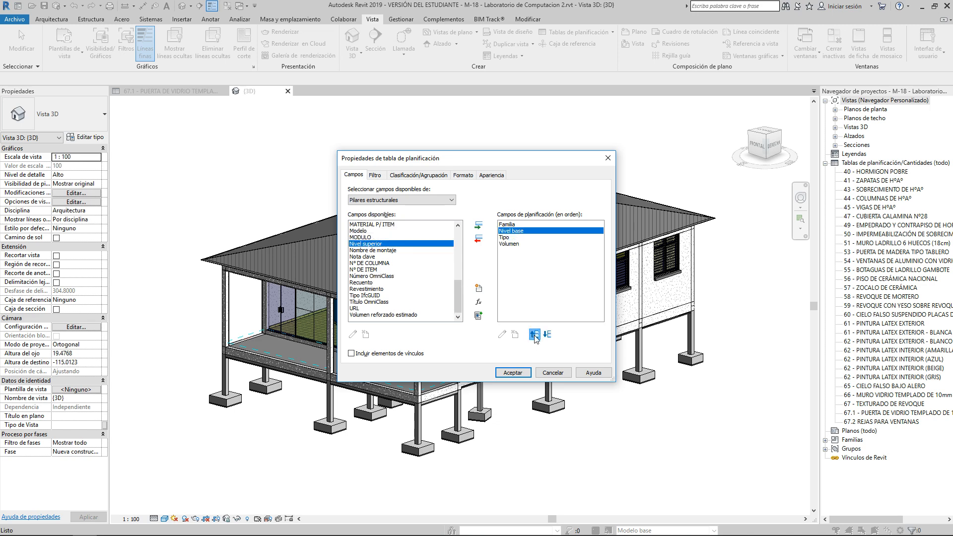
pyautogui.click(534, 334)
pyautogui.click(512, 373)
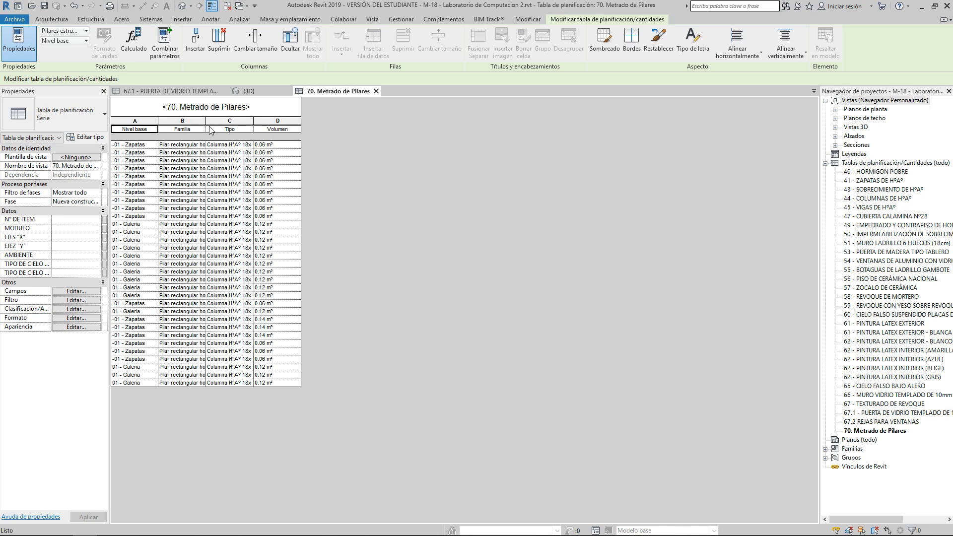
# - Adjust the widths of the Familia and Tipo columns to fit their full text
pyautogui.moveTo(205, 122); pyautogui.dragTo(311, 122)
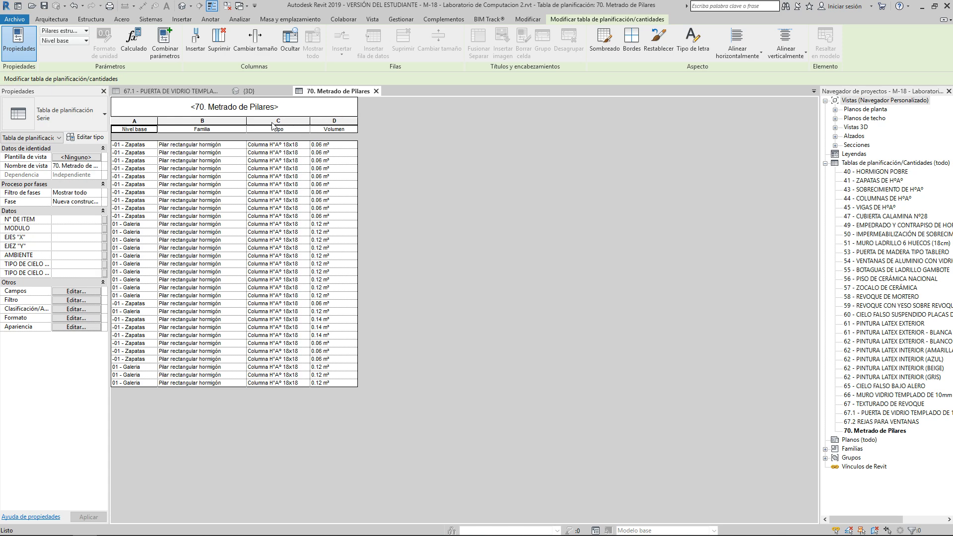
pyautogui.moveTo(240, 121); pyautogui.dragTo(230, 122)
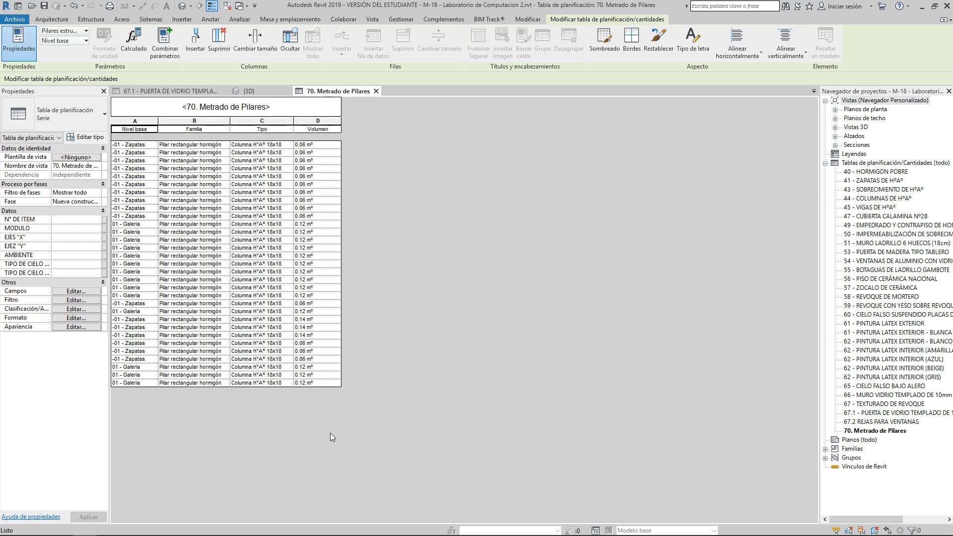
# - Sort the schedule by Nivel base with a footer showing Título, recuento y totales for each group
pyautogui.click(76, 309)
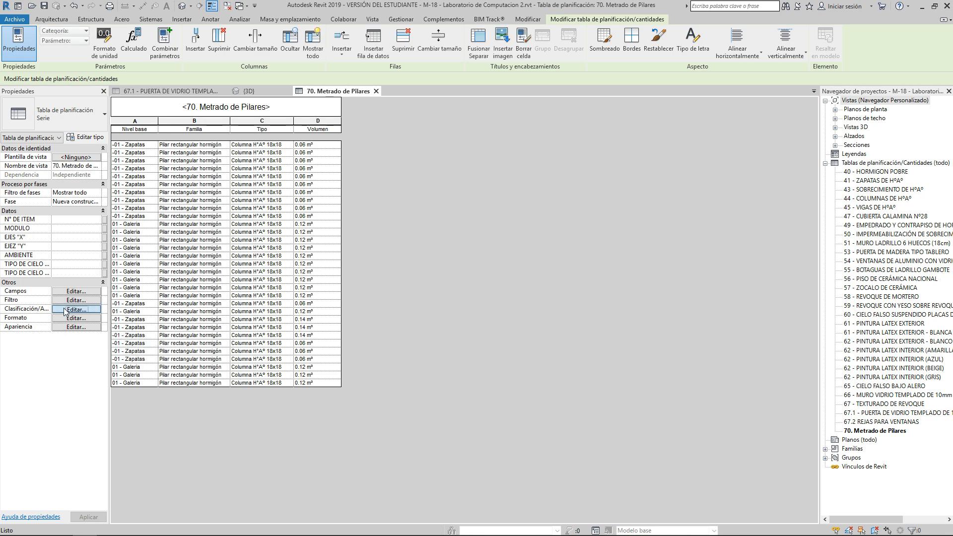
pyautogui.moveTo(393, 160); pyautogui.dragTo(238, 149)
pyautogui.click(278, 181)
pyautogui.click(273, 197)
pyautogui.click(258, 194)
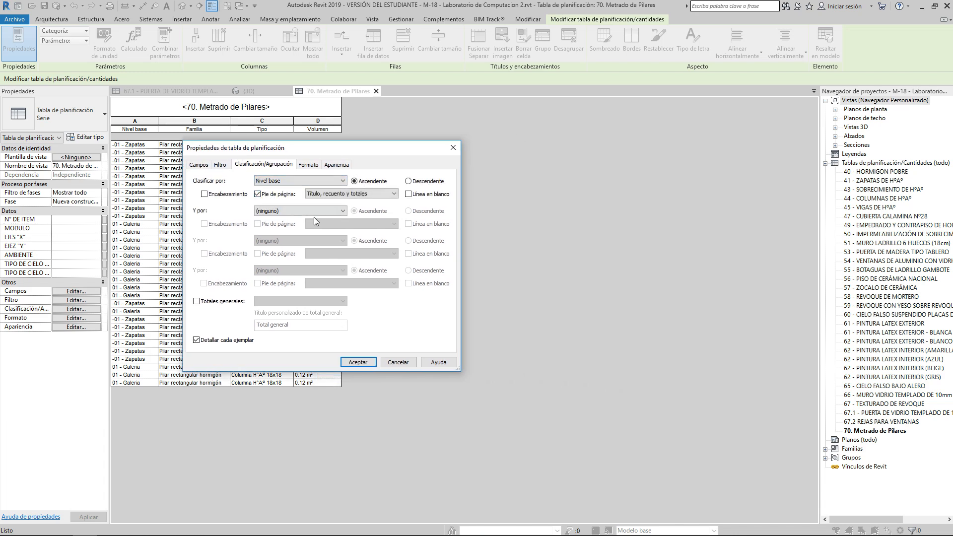
pyautogui.moveTo(307, 150); pyautogui.dragTo(523, 132)
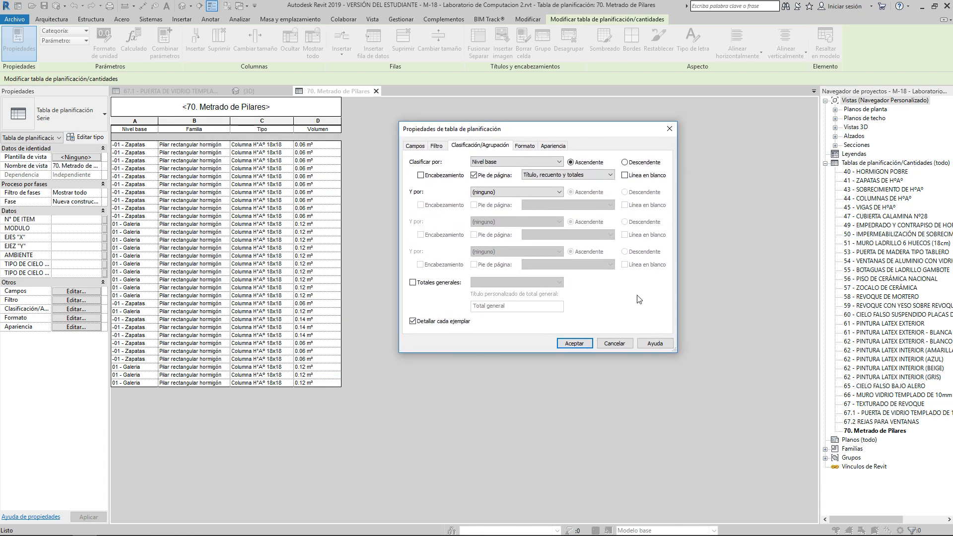
pyautogui.click(582, 343)
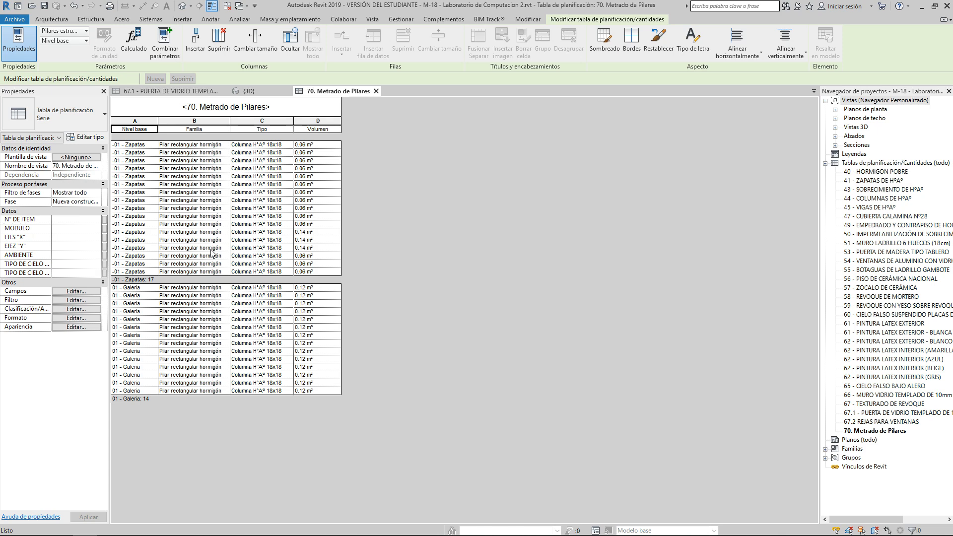
# - Enable Totales generales with Título, recuento y totales and turn off Detallar cada ejemplar in the schedule
pyautogui.click(72, 310)
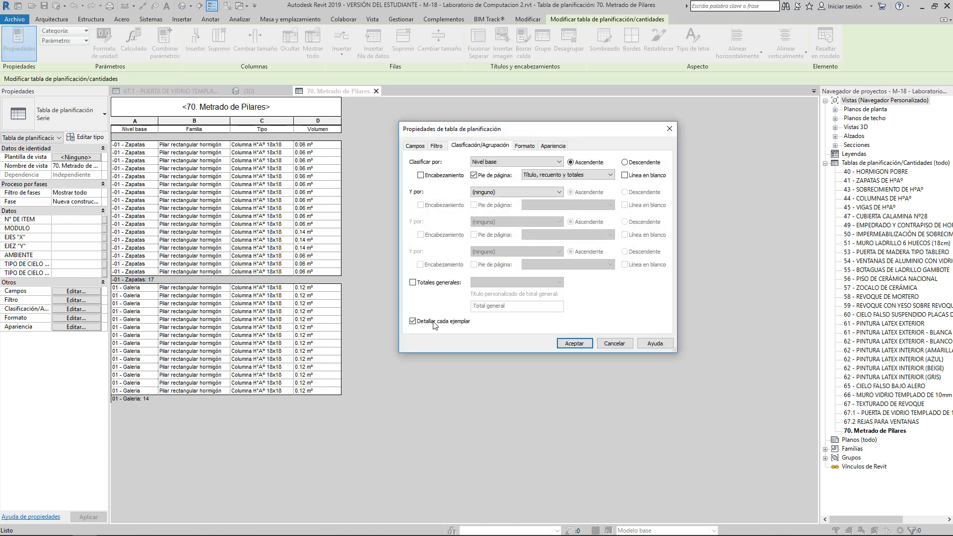
pyautogui.click(413, 283)
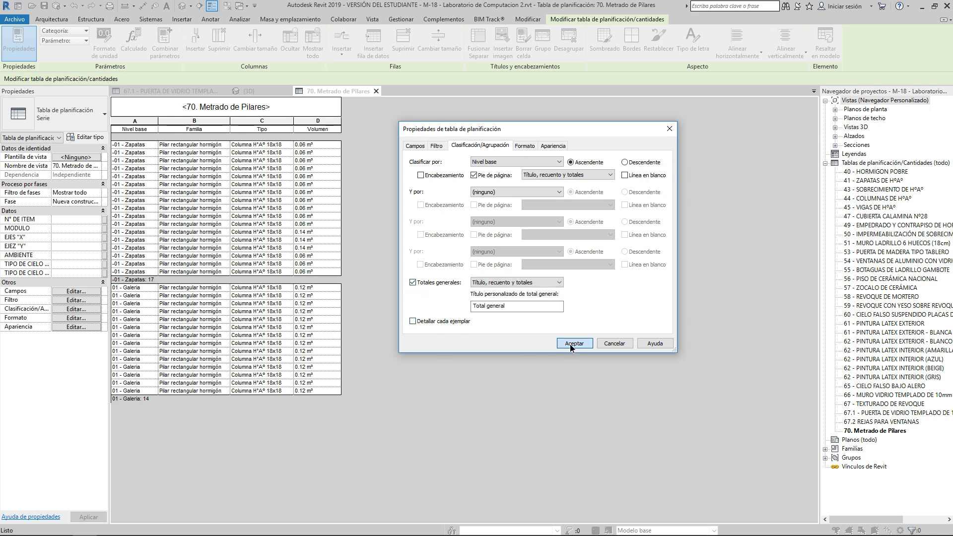
pyautogui.click(570, 343)
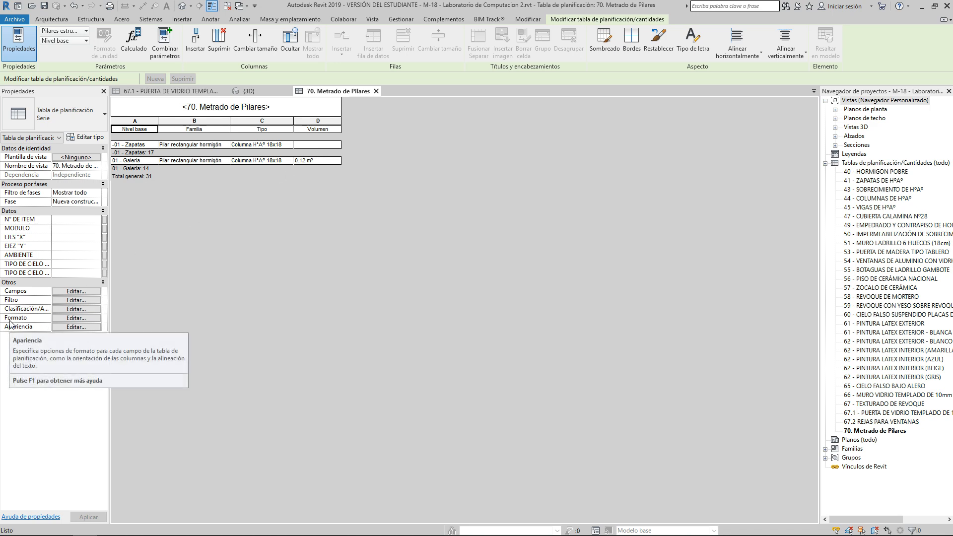
# - Set the format of the Volumen field to Calcular totales
pyautogui.click(80, 318)
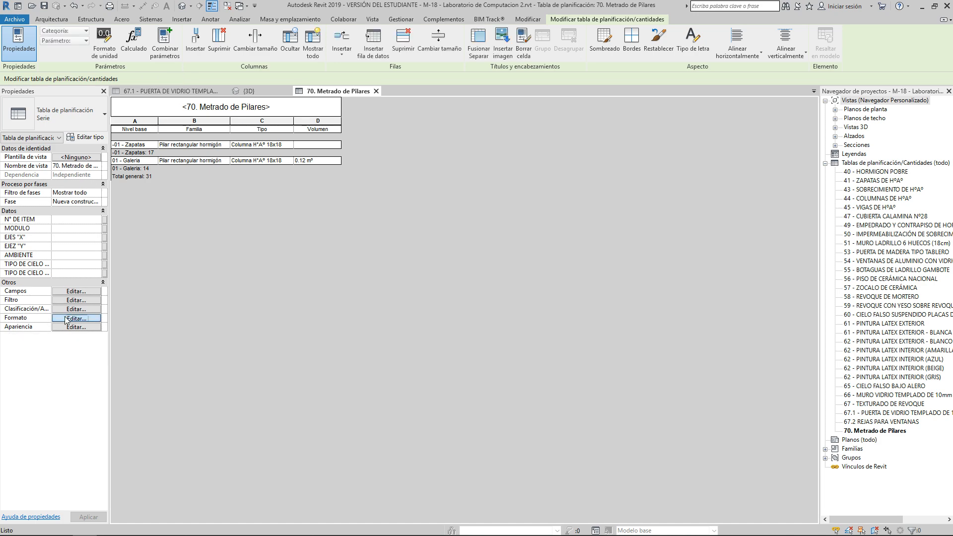
pyautogui.click(420, 187)
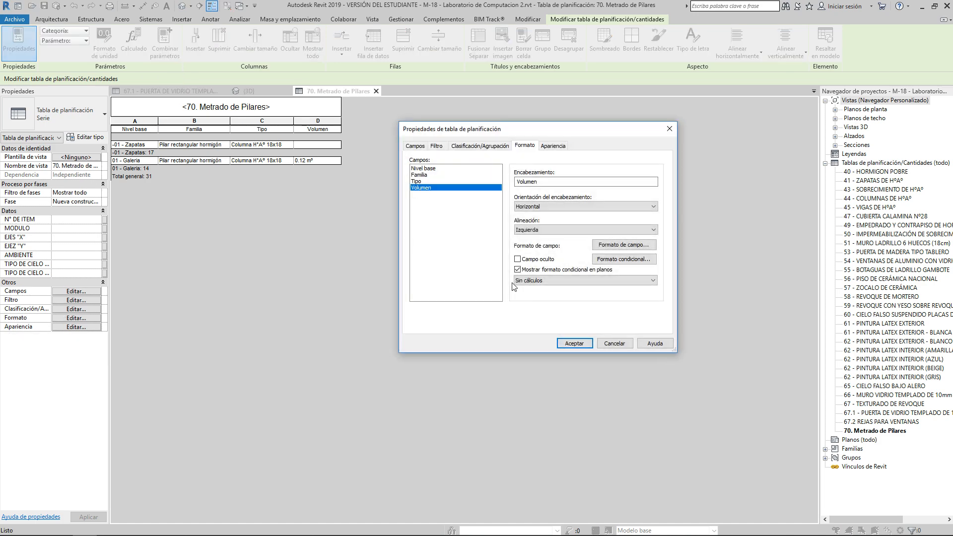
pyautogui.click(537, 281)
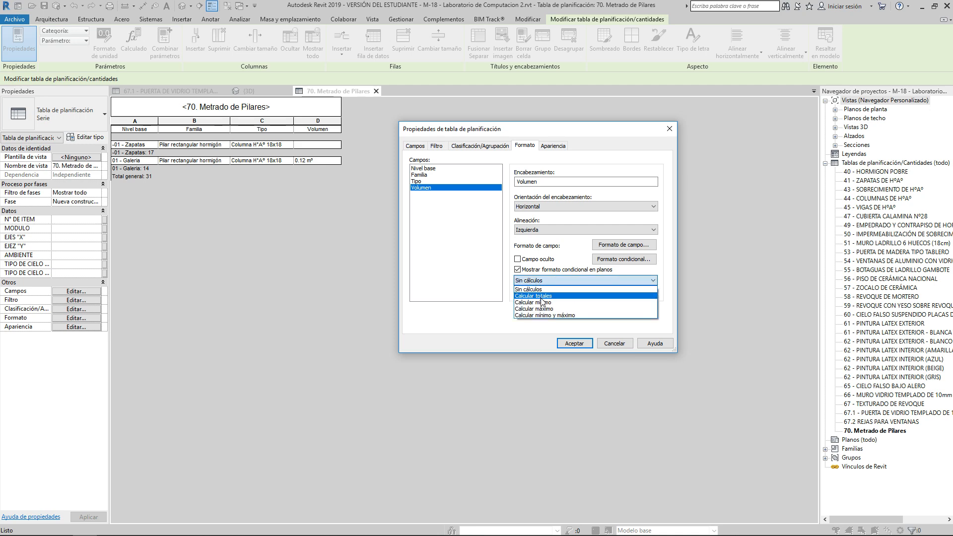
pyautogui.click(542, 294)
pyautogui.click(564, 343)
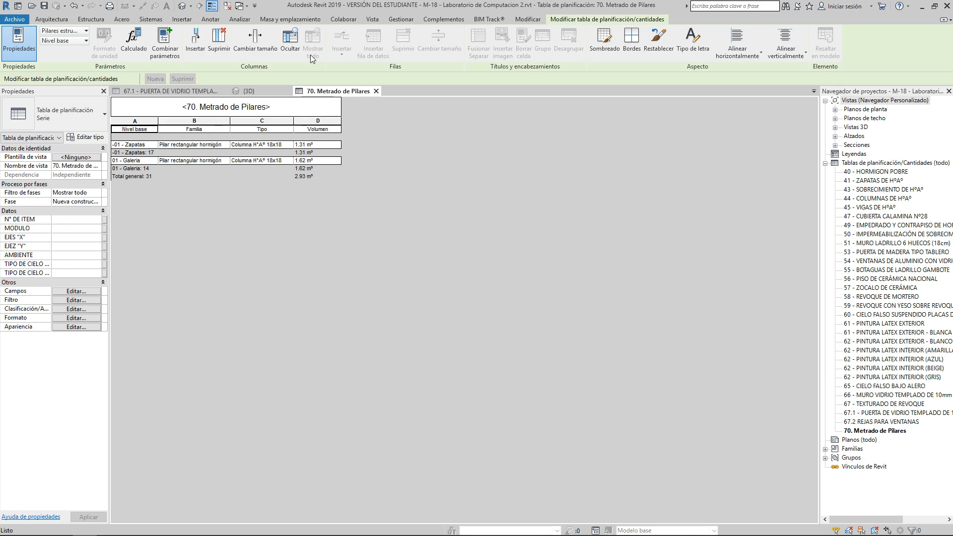
# - Enable the section box in the 3D view and lower its upper face to cut away the roof
pyautogui.click(182, 6)
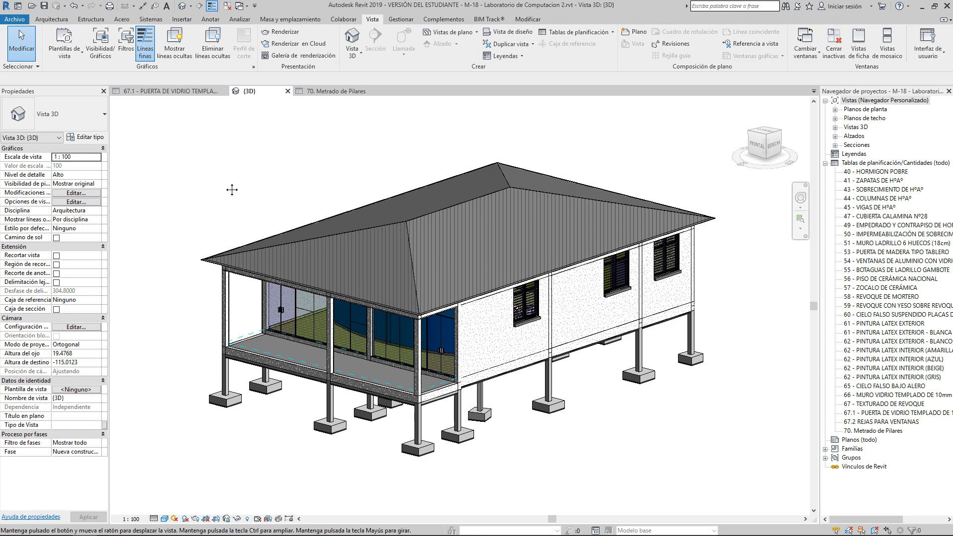
pyautogui.moveTo(232, 187); pyautogui.dragTo(192, 198, button='middle')
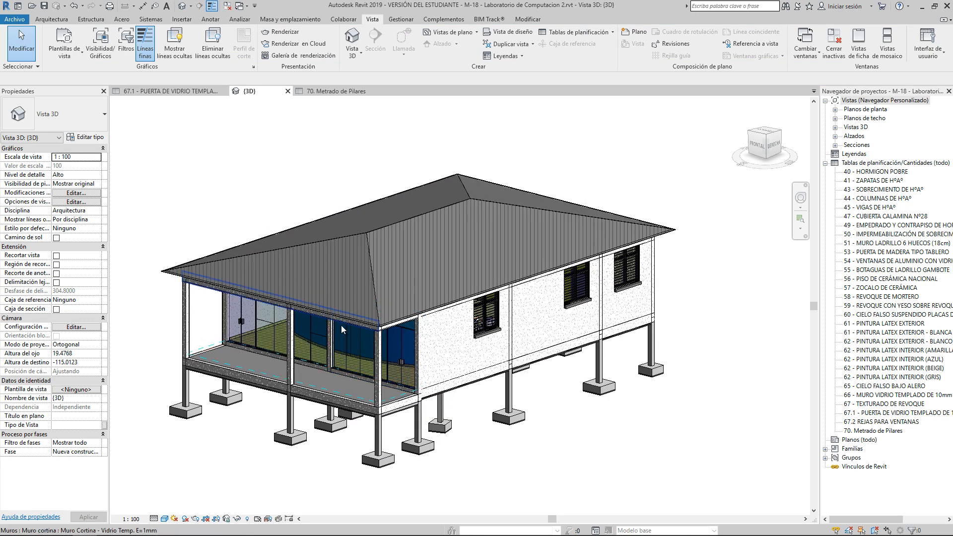
pyautogui.click(56, 309)
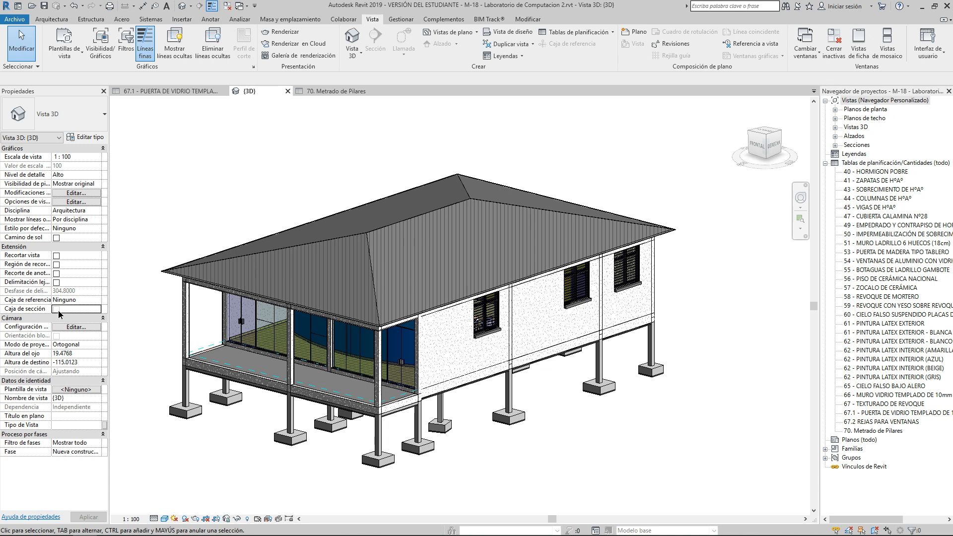
pyautogui.click(373, 153)
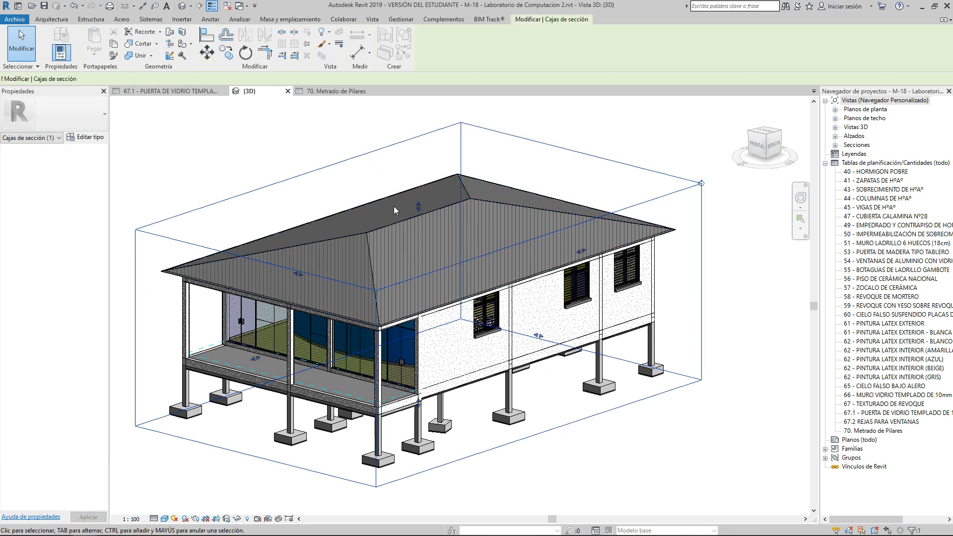
pyautogui.moveTo(426, 273); pyautogui.dragTo(426, 273)
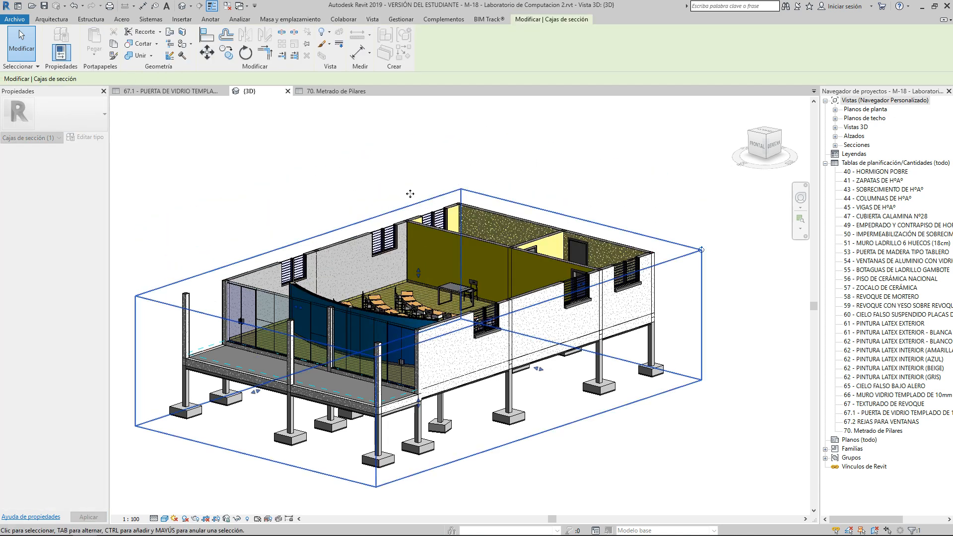
# - Set the 3D view's visual style to Colores coherentes, inspect the painted interior walls and deselect the section box
pyautogui.moveTo(355, 184); pyautogui.dragTo(345, 218, button='middle')
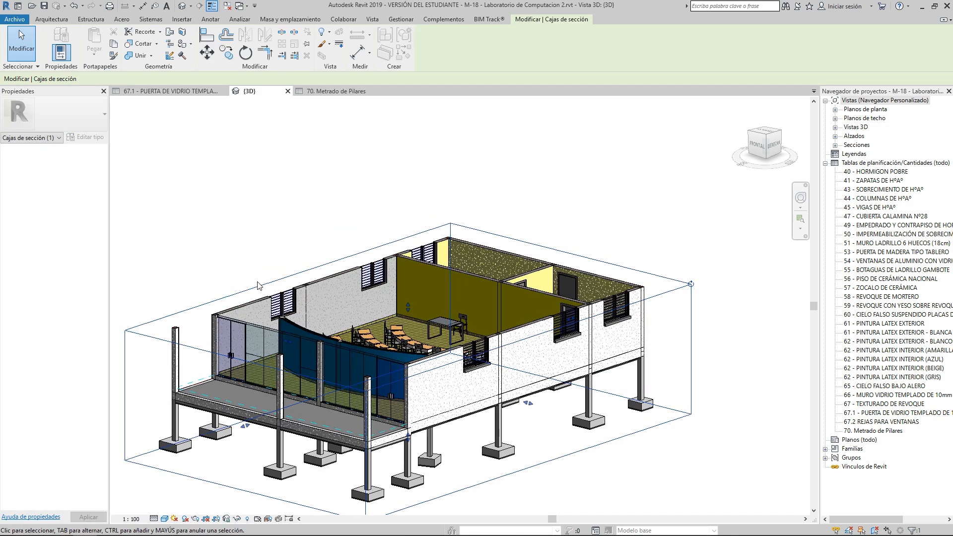
pyautogui.click(164, 519)
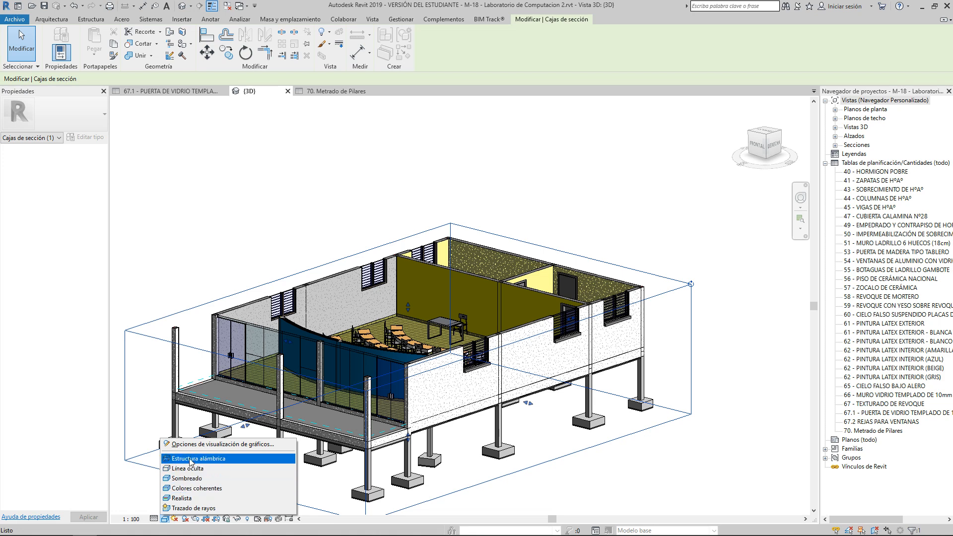
pyautogui.click(191, 488)
pyautogui.scroll(6, 302, 325)
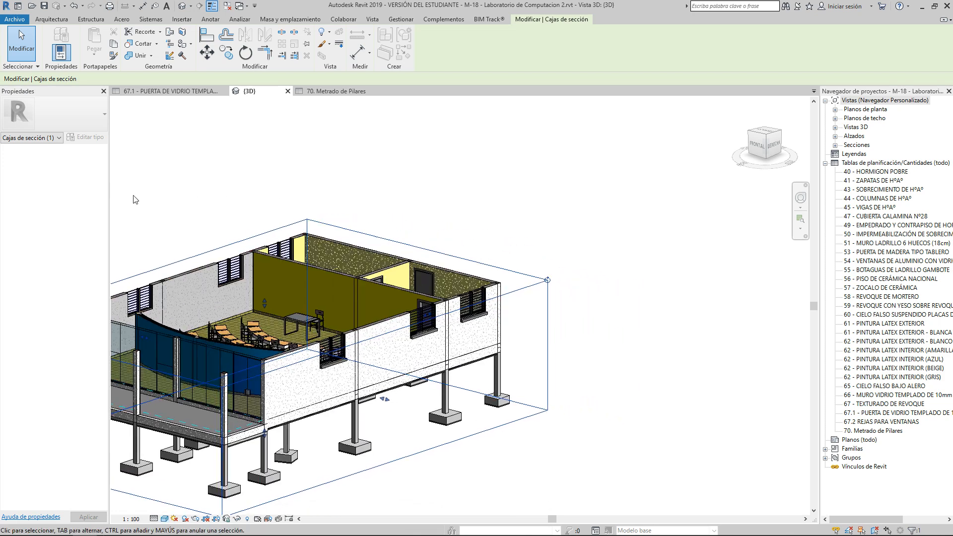
pyautogui.moveTo(439, 319); pyautogui.dragTo(531, 286, button='middle')
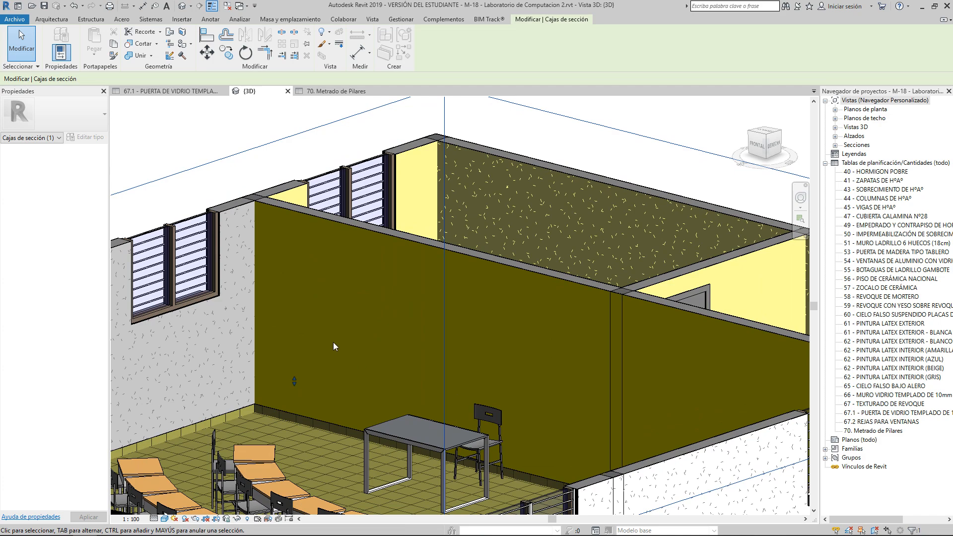
pyautogui.scroll(-6, 334, 346)
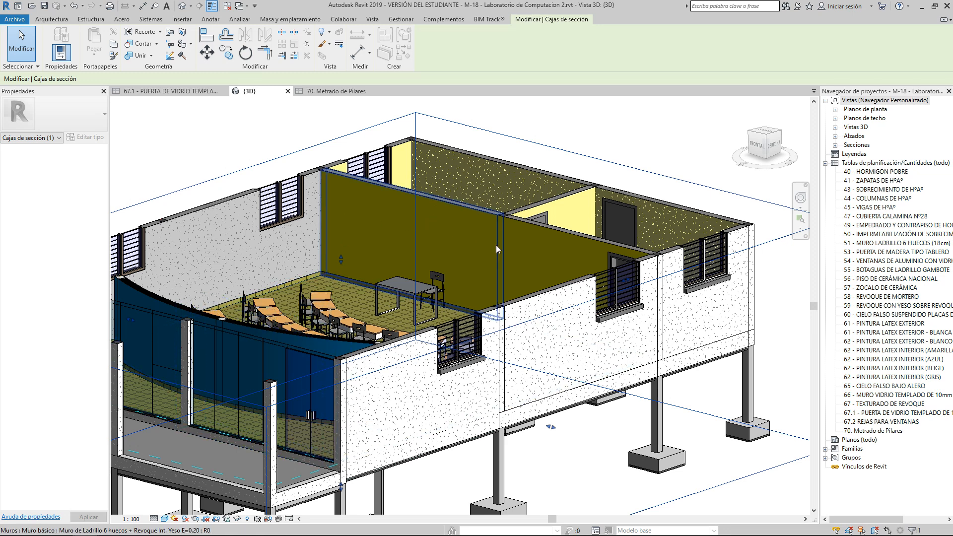
pyautogui.scroll(-1, 454, 322)
pyautogui.click(560, 177)
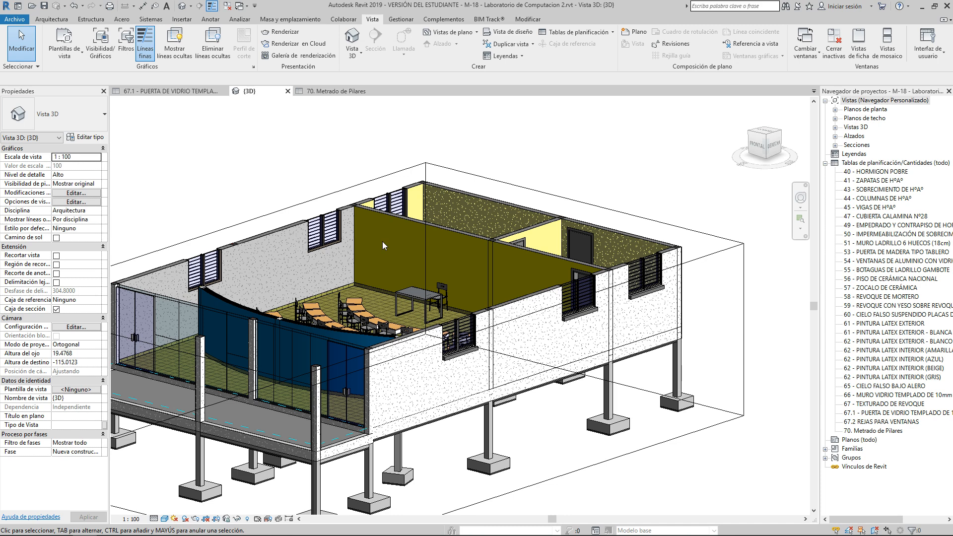
# - Create a new multi-category material takeoff (Cómputo de materiales) named "10. Materiales como Pintura"
pyautogui.click(588, 33)
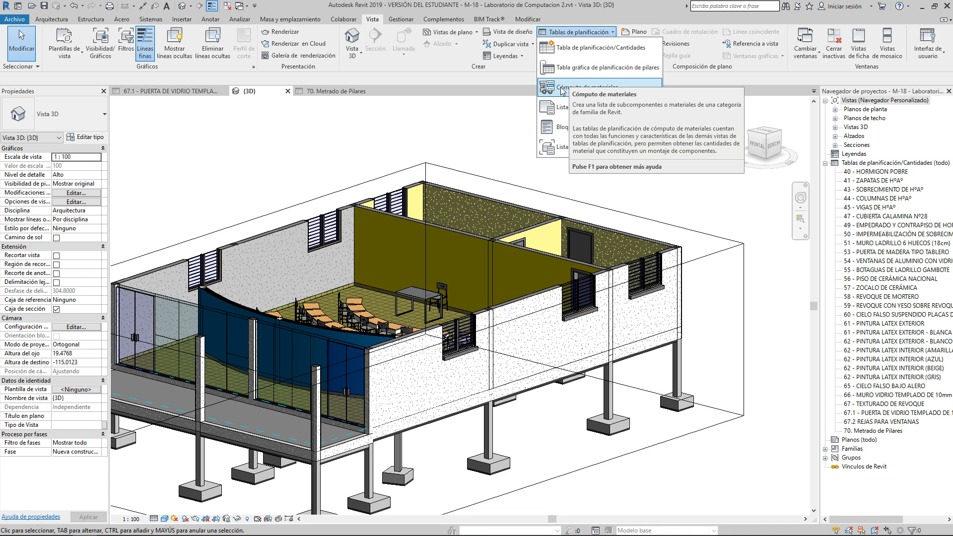
pyautogui.click(564, 91)
pyautogui.moveTo(413, 189); pyautogui.dragTo(249, 127)
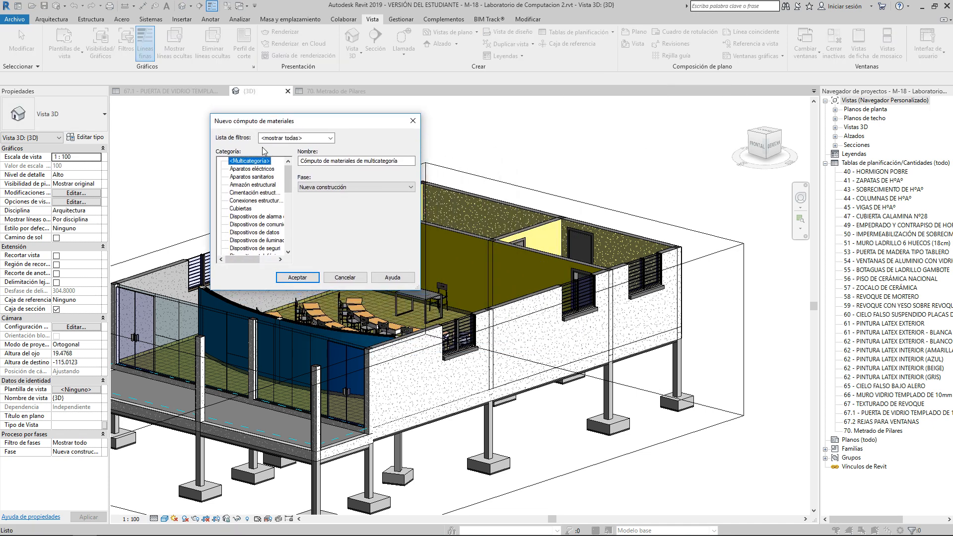
pyautogui.moveTo(416, 291); pyautogui.dragTo(693, 513)
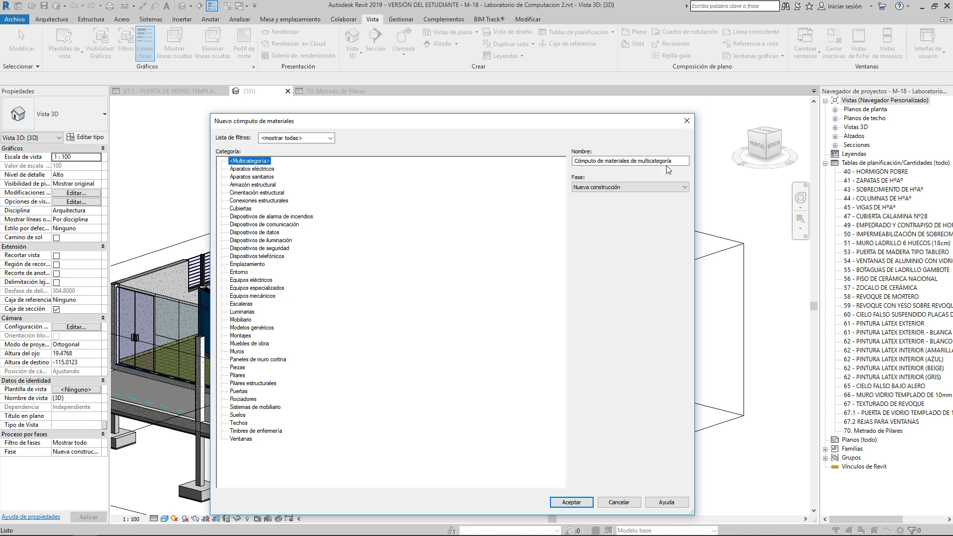
pyautogui.press('Tab')
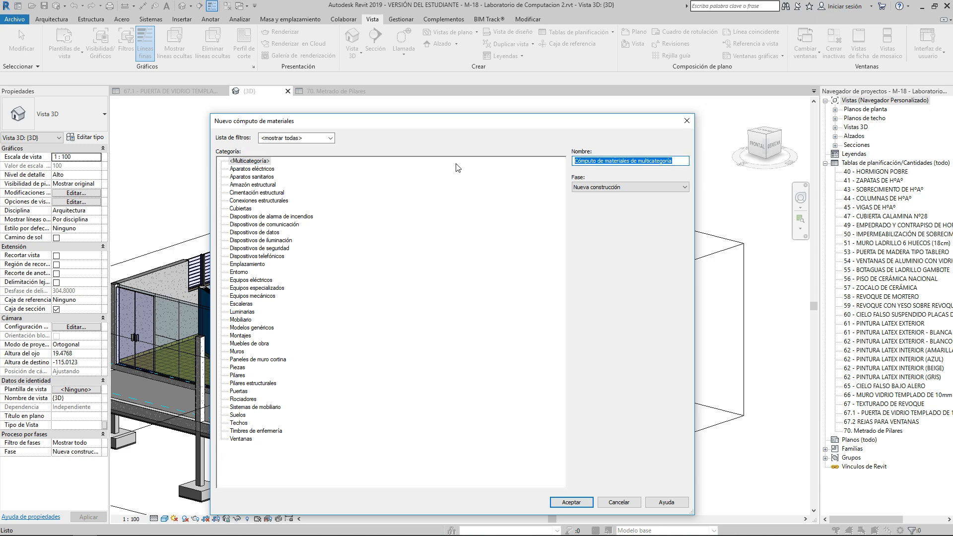
pyautogui.write('10. Materi')
pyautogui.write('ales como Pilares')
pyautogui.press('Return')
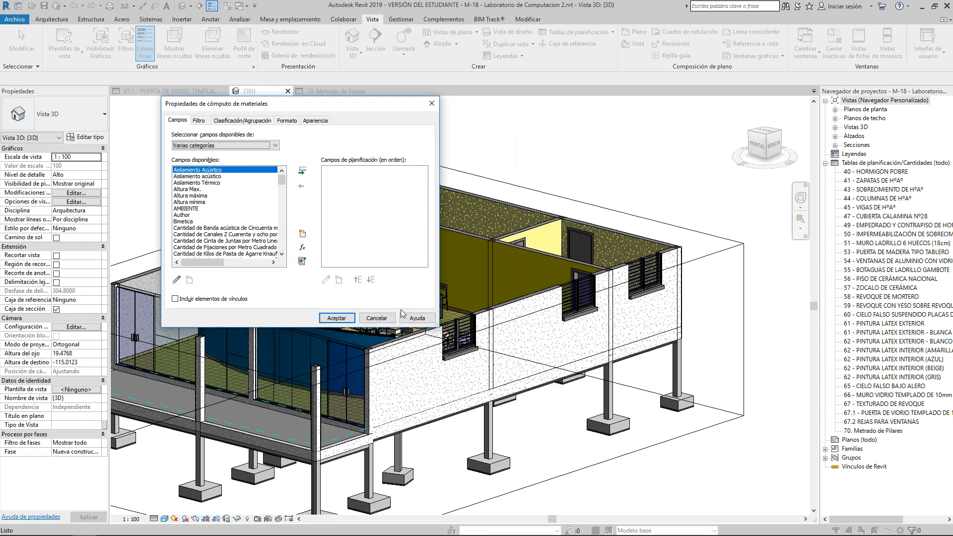
# - Add the fields Material: Nombre, Material: Área and Material: Como pintura to the material takeoff and generate it
pyautogui.moveTo(439, 325); pyautogui.dragTo(645, 512)
pyautogui.scroll(-15, 201, 292)
pyautogui.scroll(5, 201, 292)
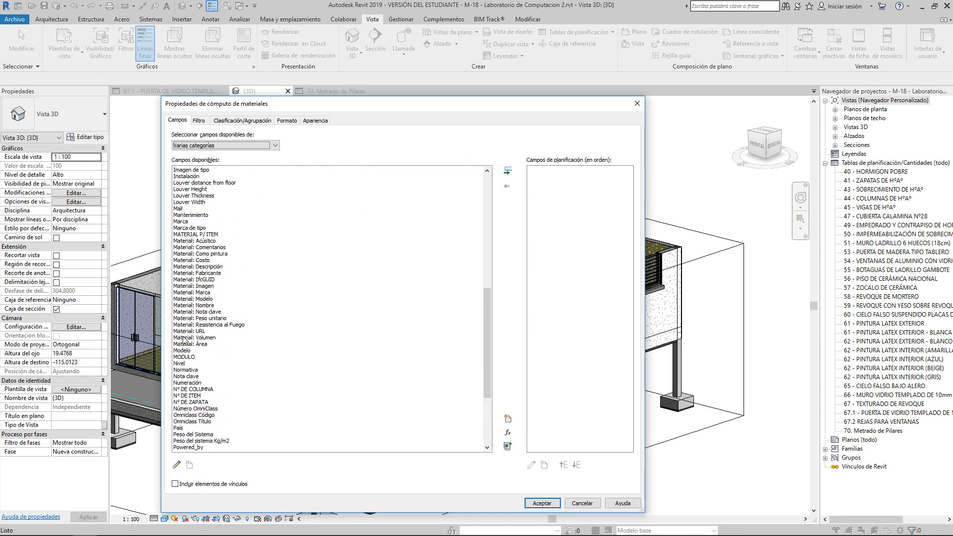
pyautogui.doubleClick(193, 306)
pyautogui.doubleClick(198, 339)
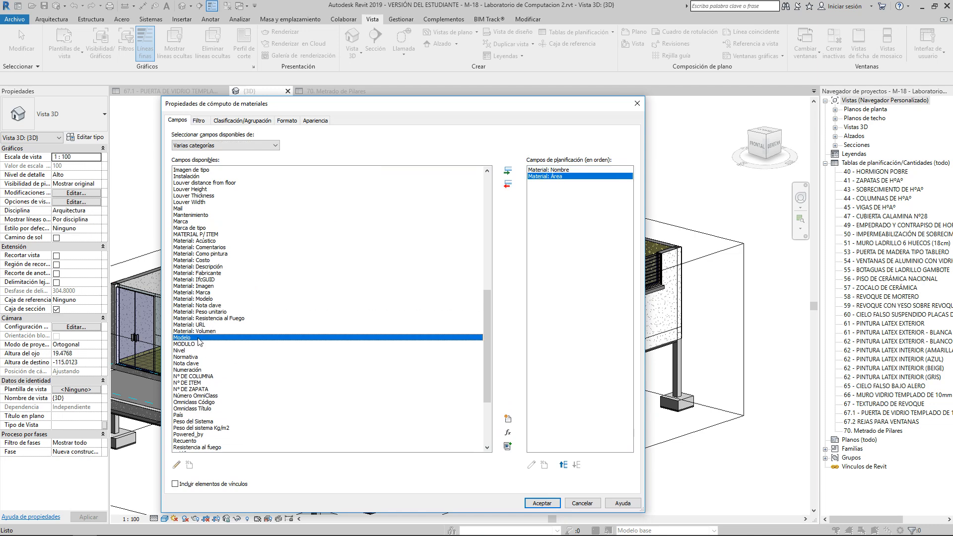
pyautogui.click(216, 254)
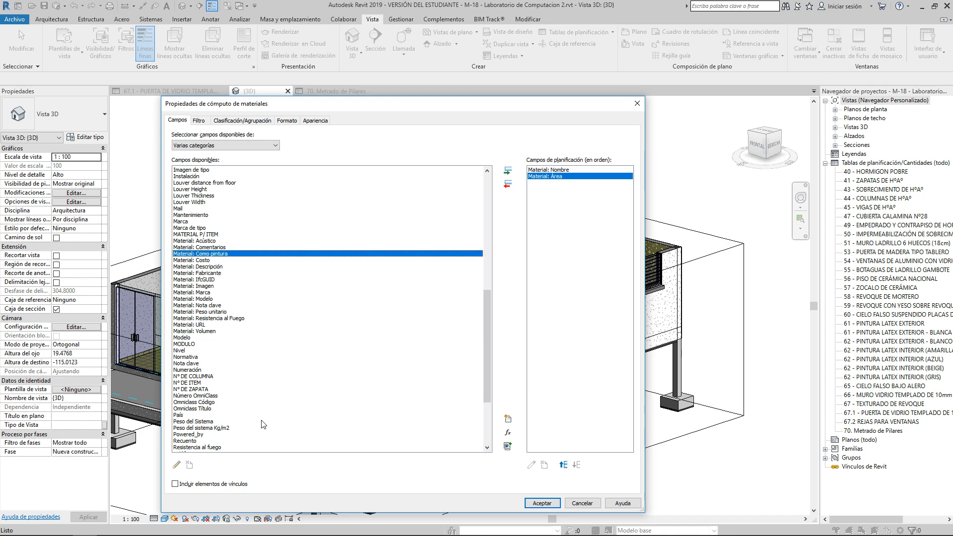
pyautogui.doubleClick(224, 254)
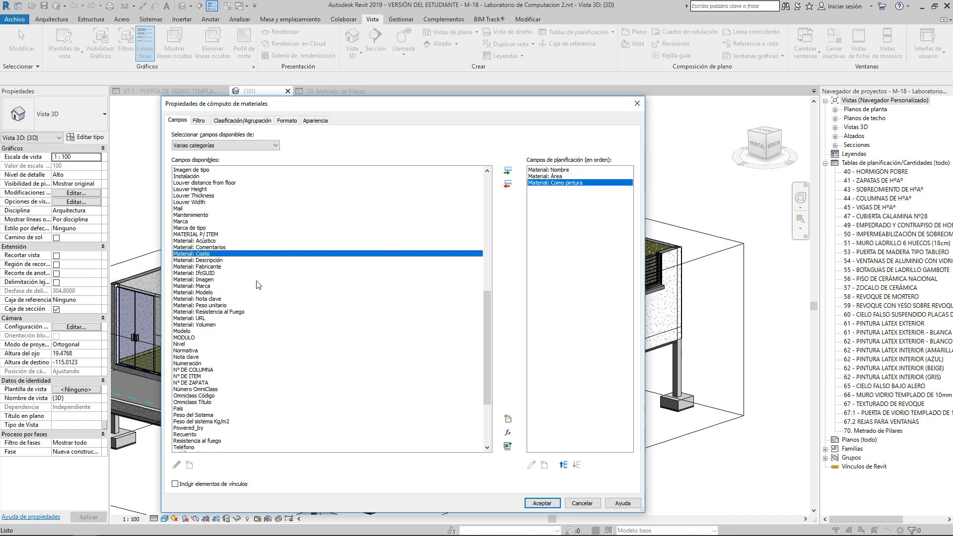
pyautogui.click(540, 503)
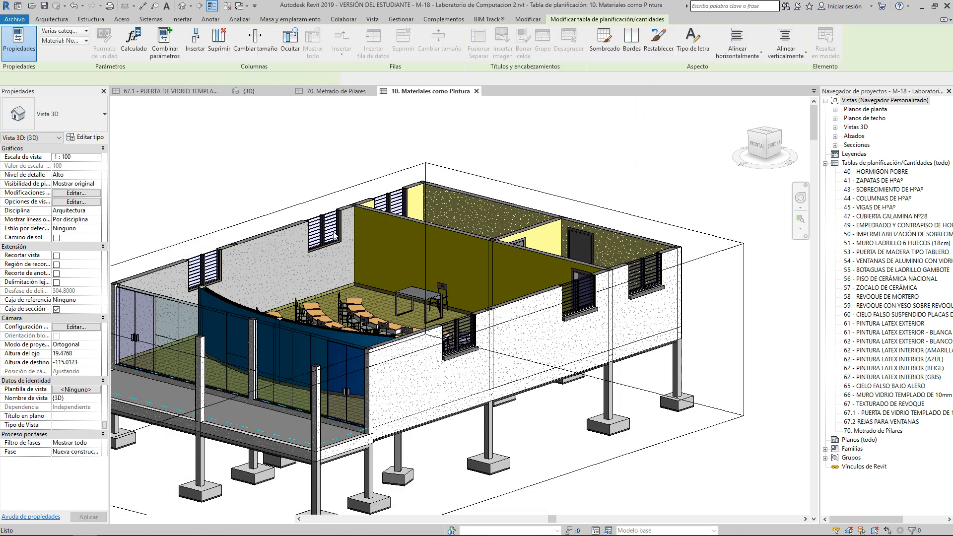
# - Widen the Material: Nombre column to fit the full names and review the materials' Como pintura values
pyautogui.scroll(-20, 263, 246)
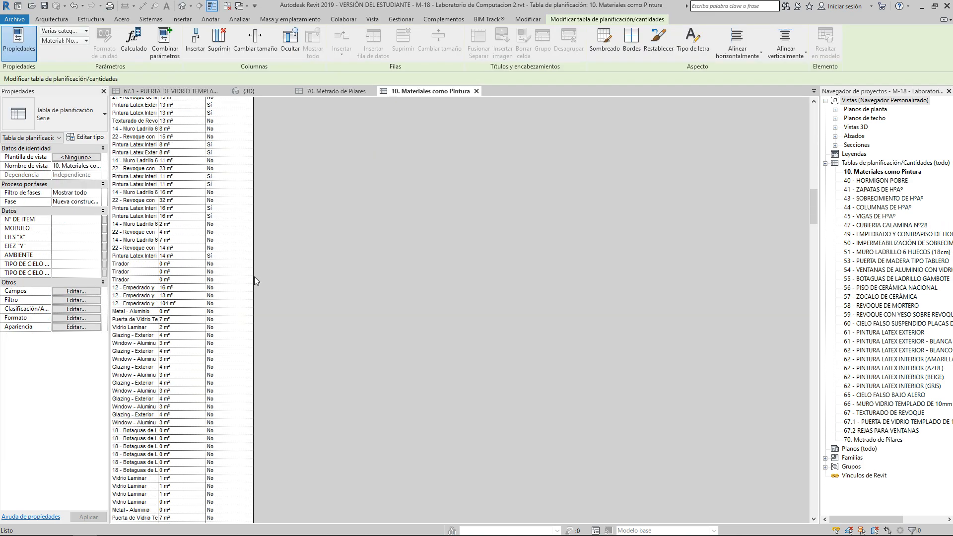
pyautogui.scroll(-10, 174, 120)
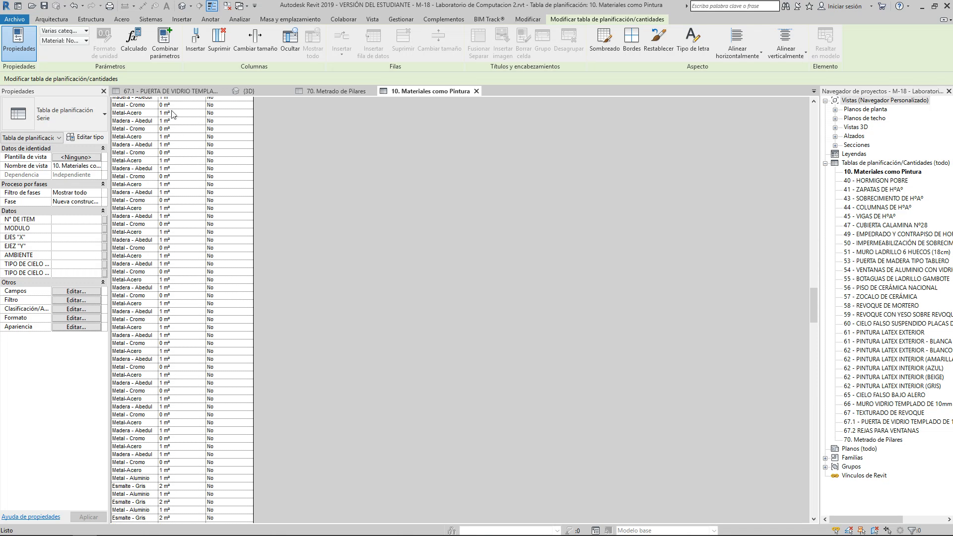
pyautogui.scroll(15, 159, 122)
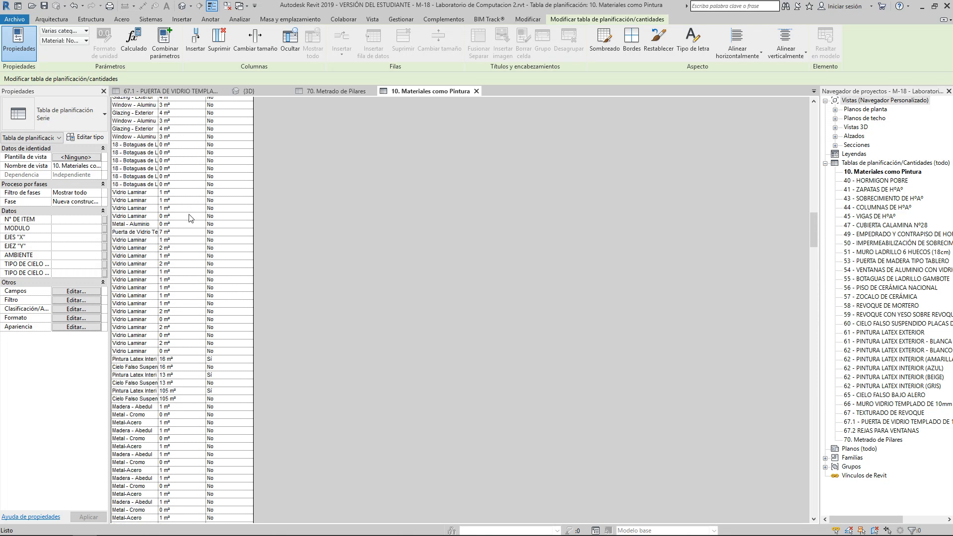
pyautogui.scroll(20, 191, 222)
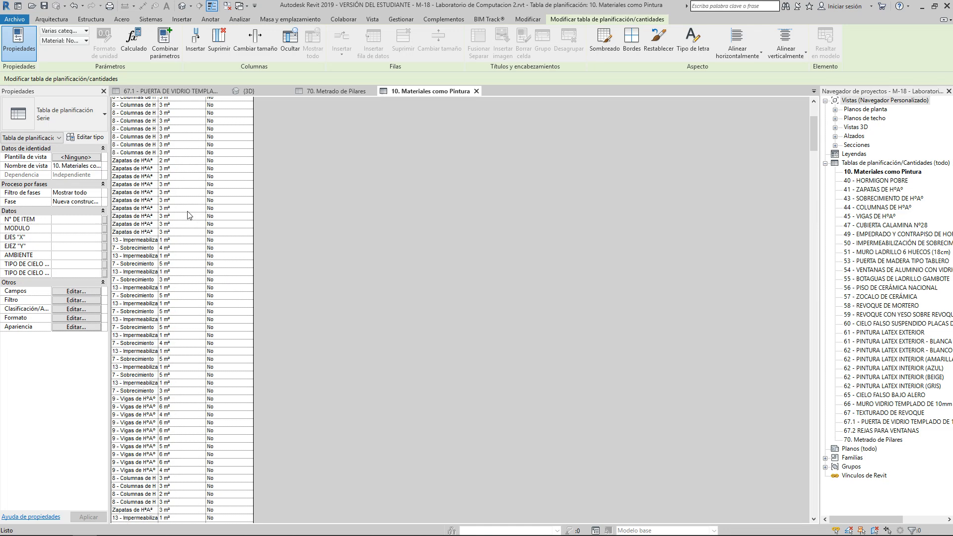
pyautogui.moveTo(157, 121); pyautogui.dragTo(281, 121)
pyautogui.scroll(-5, 141, 222)
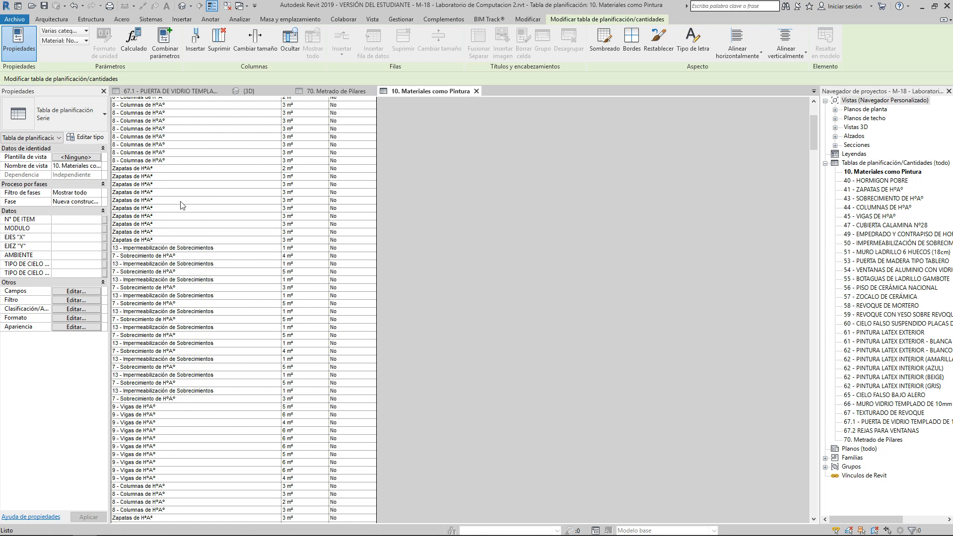
pyautogui.scroll(-15, 192, 276)
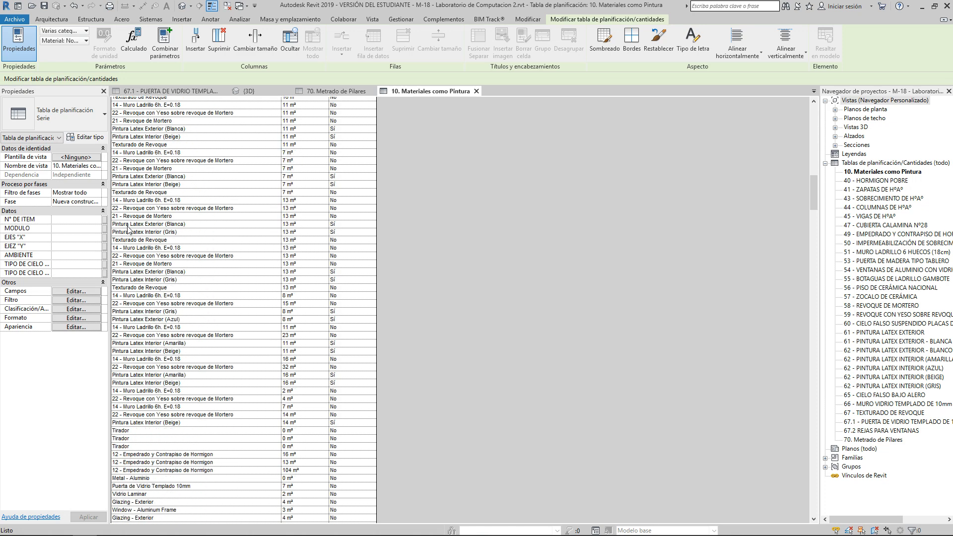
pyautogui.scroll(15, 141, 245)
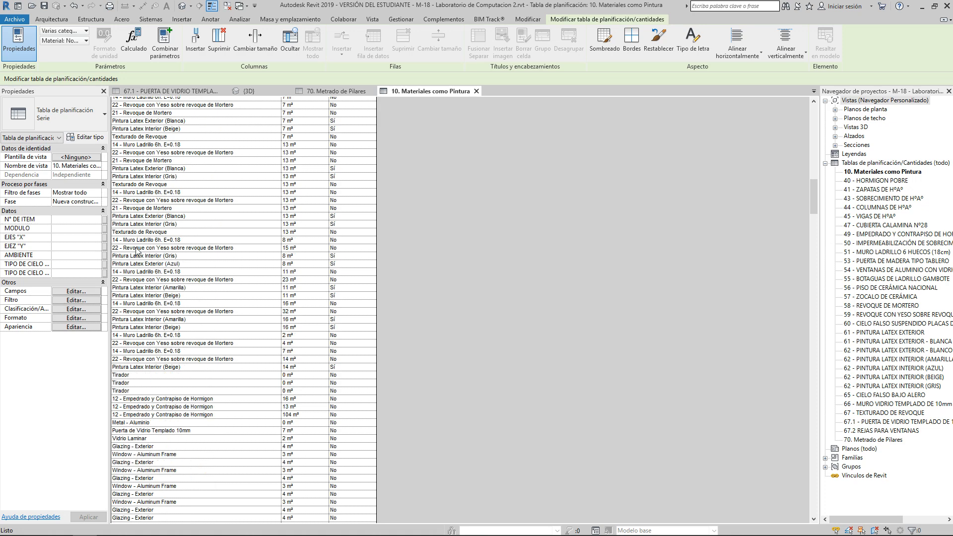
pyautogui.scroll(10, 313, 315)
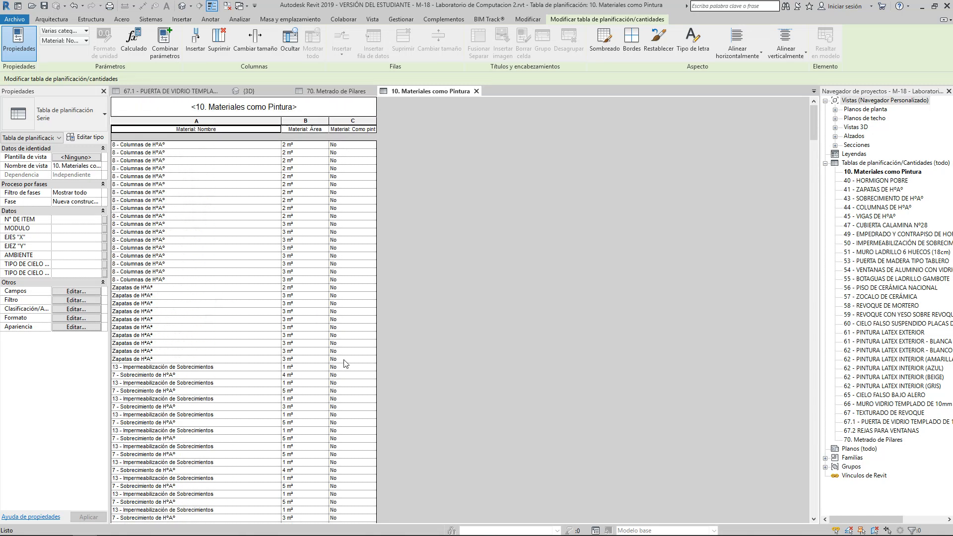
pyautogui.scroll(-12, 346, 363)
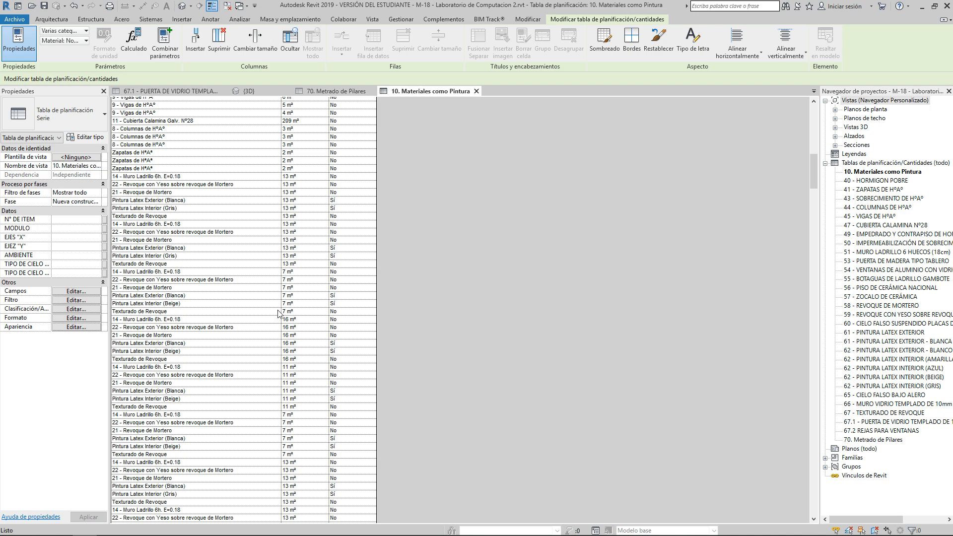
pyautogui.scroll(6, 143, 335)
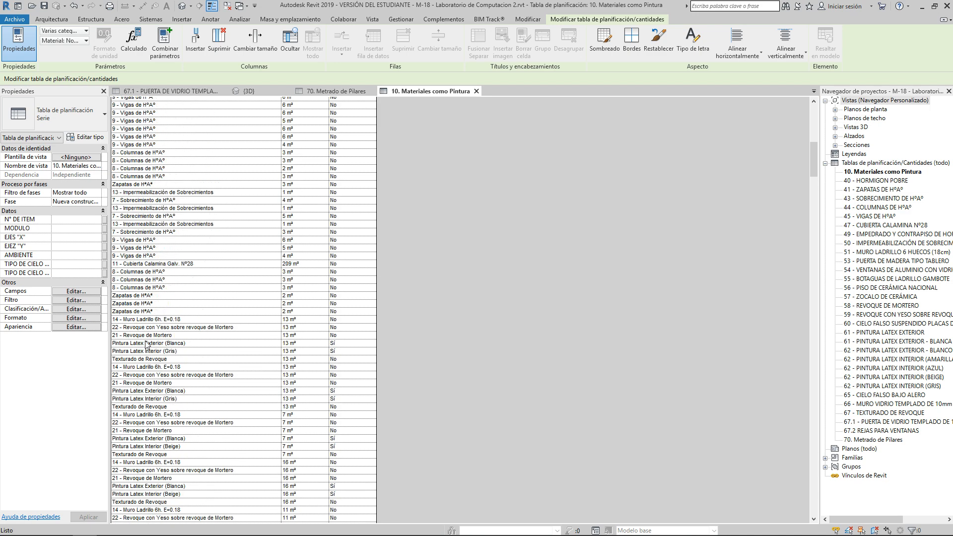
# - Filter the material takeoff to rows where Material: Como pintura es igual a Sí
pyautogui.click(66, 300)
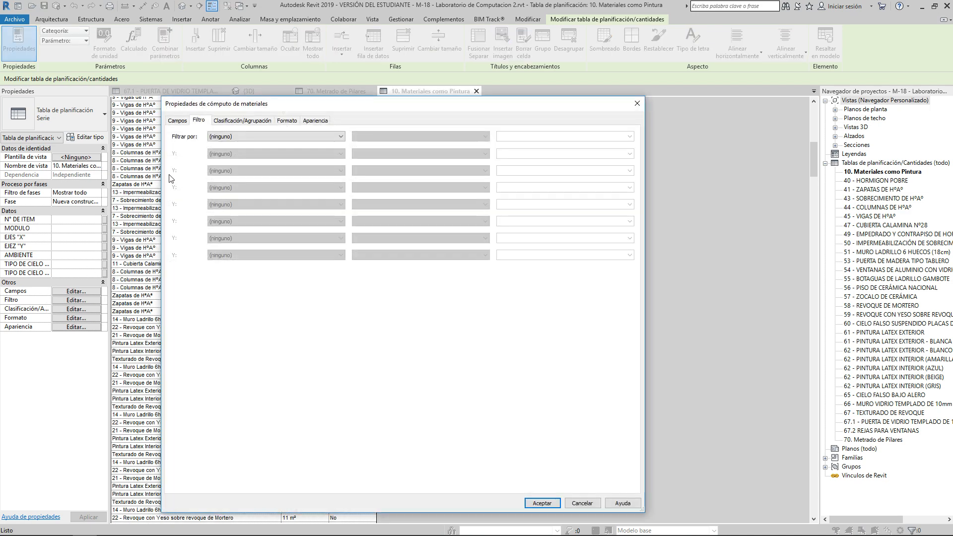
pyautogui.click(228, 141)
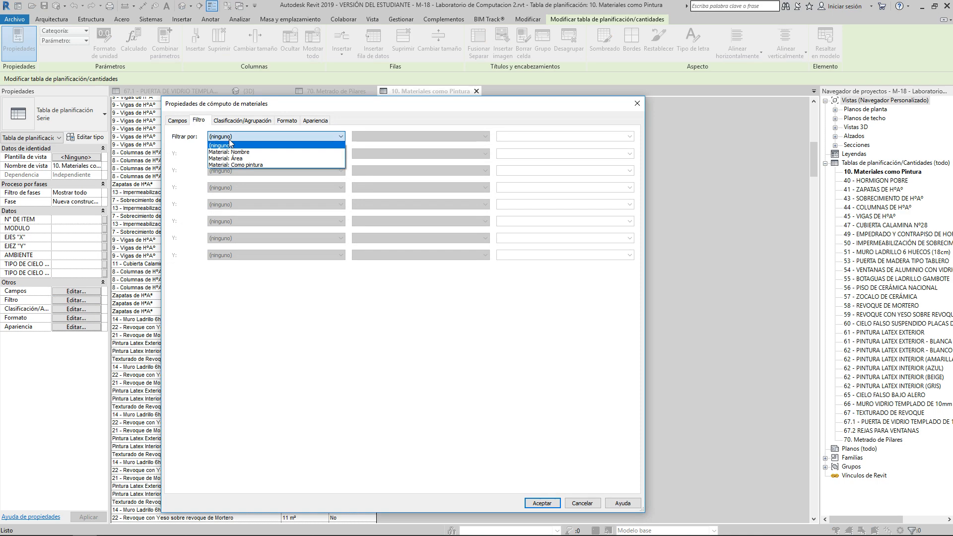
pyautogui.click(252, 166)
pyautogui.click(503, 137)
pyautogui.click(516, 157)
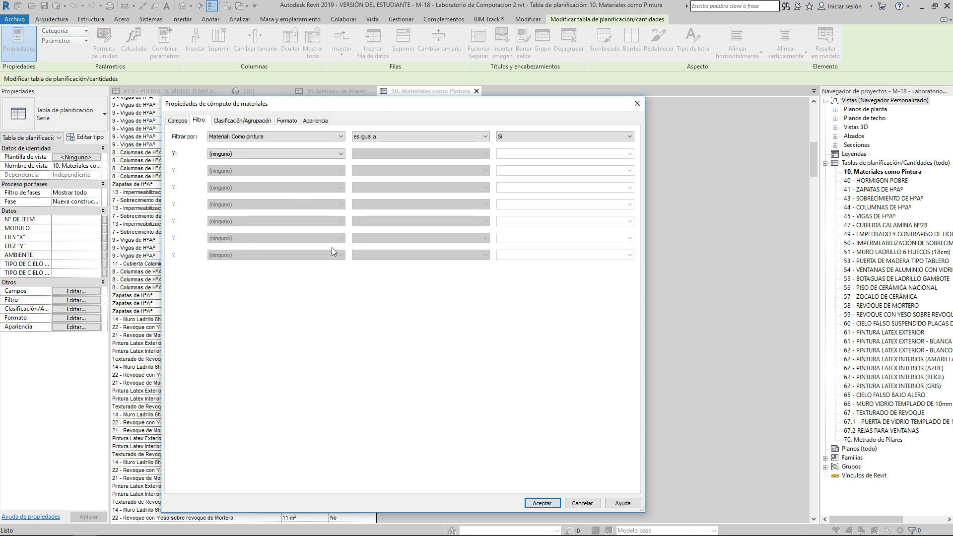
pyautogui.click(540, 503)
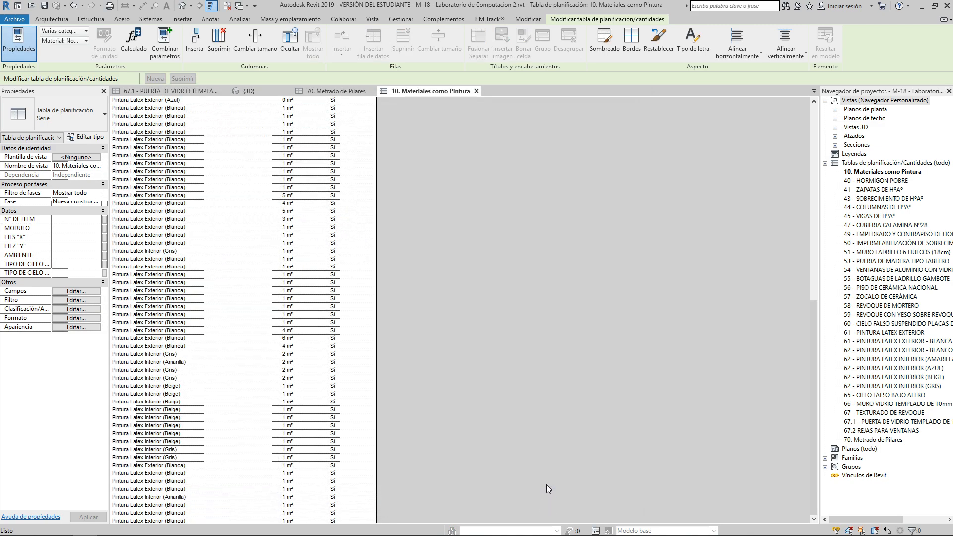
# - Hide the Material: Como pintura field in the takeoff through its format settings
pyautogui.scroll(5, 403, 340)
pyautogui.scroll(-10, 376, 328)
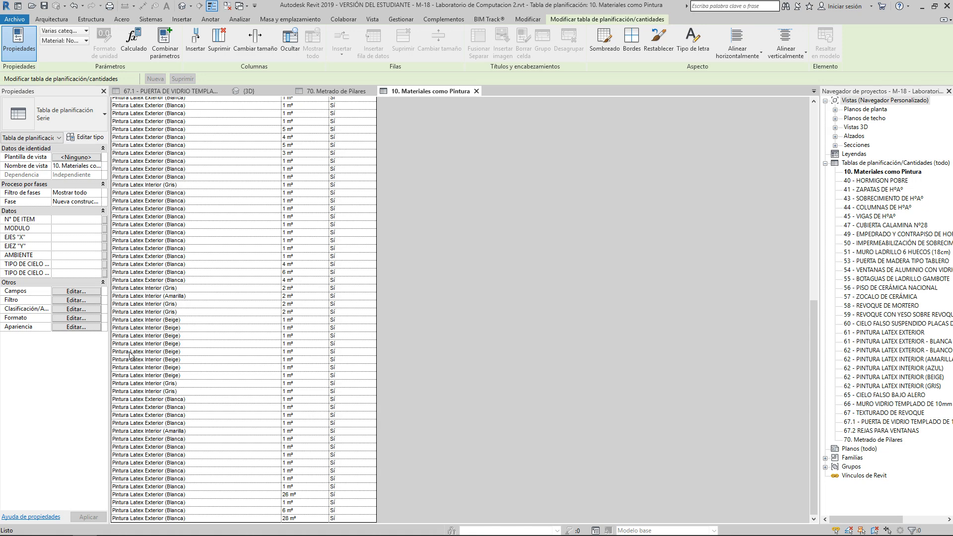
pyautogui.click(68, 318)
pyautogui.click(214, 155)
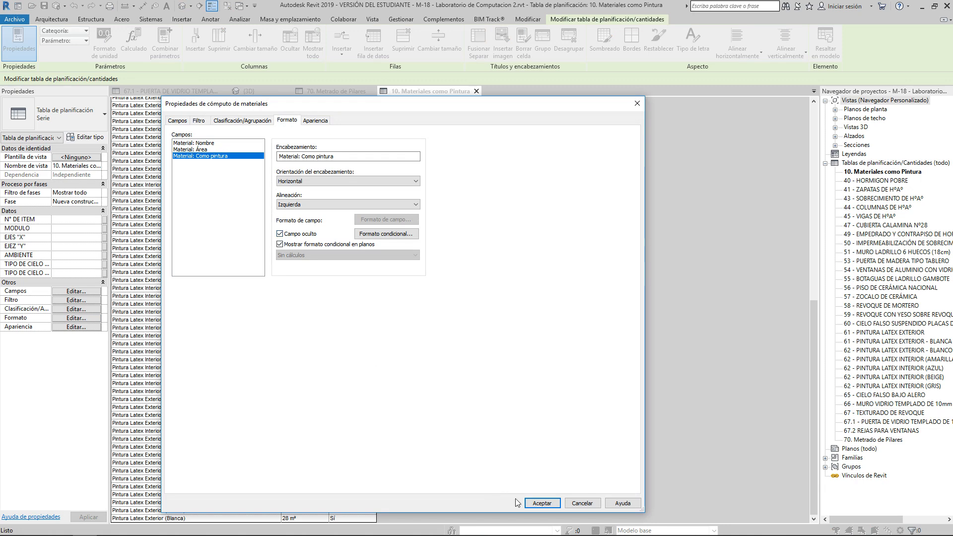
pyautogui.click(542, 503)
pyautogui.scroll(10, 348, 445)
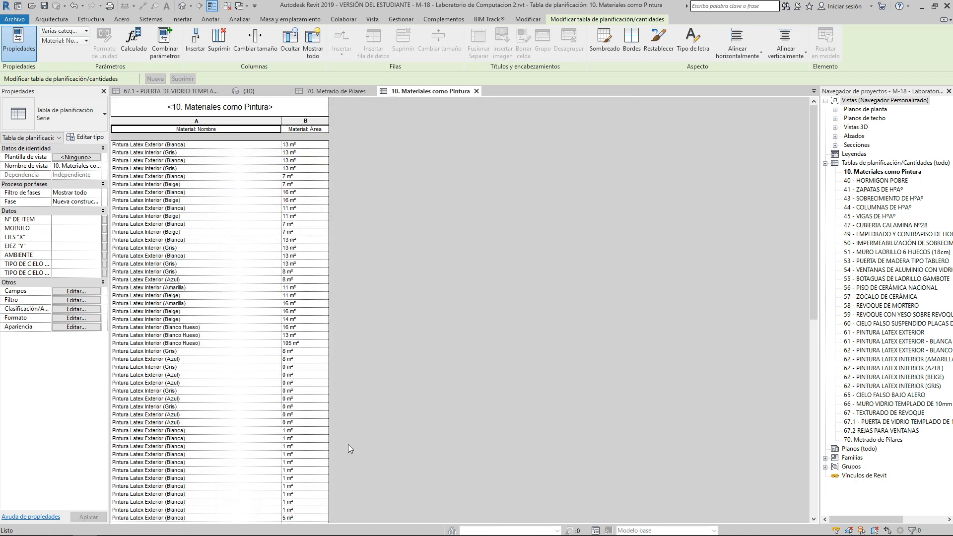
# - Sort the material takeoff by Material: Nombre, turn off Detallar cada ejemplar, and enable Totales generales with Título, recuento y totales
pyautogui.click(68, 310)
pyautogui.click(256, 137)
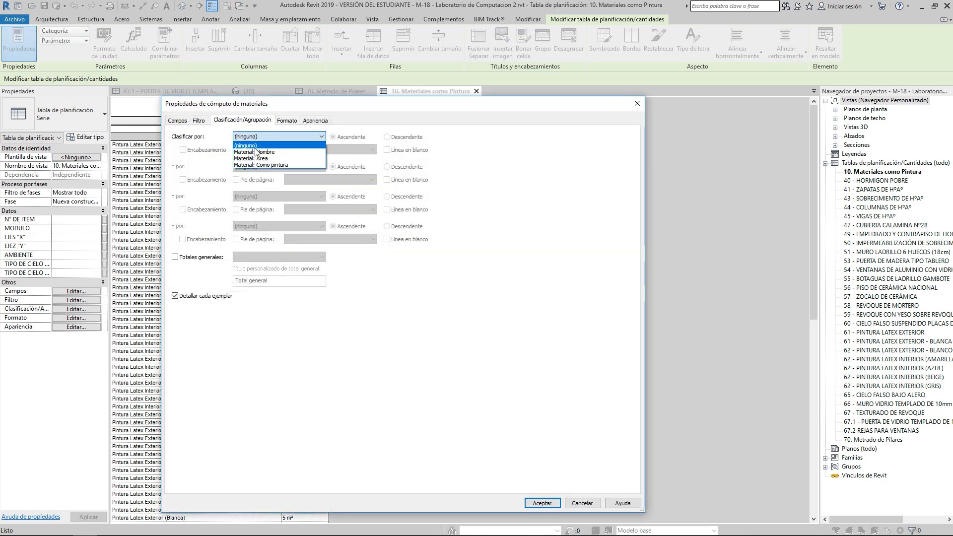
pyautogui.click(262, 152)
pyautogui.click(236, 150)
pyautogui.click(237, 150)
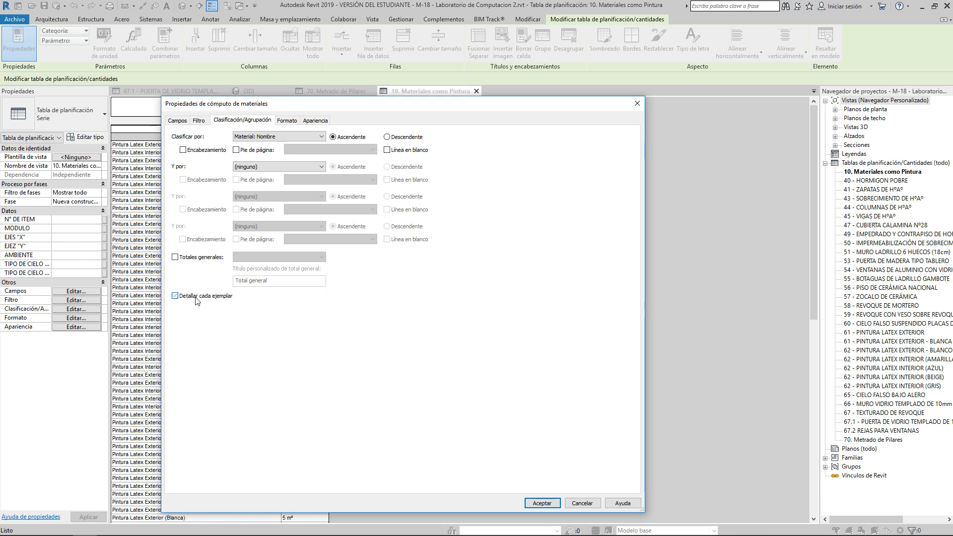
pyautogui.click(190, 258)
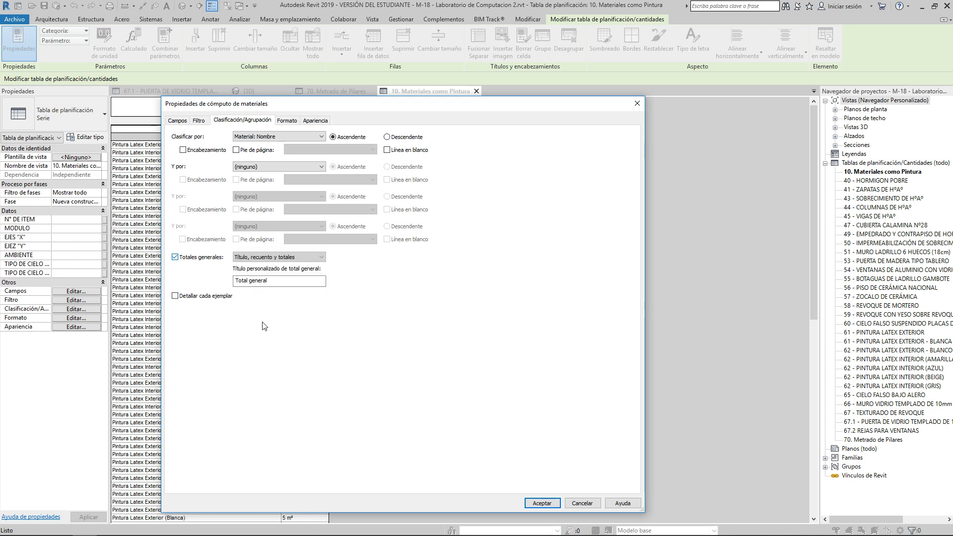
pyautogui.click(542, 503)
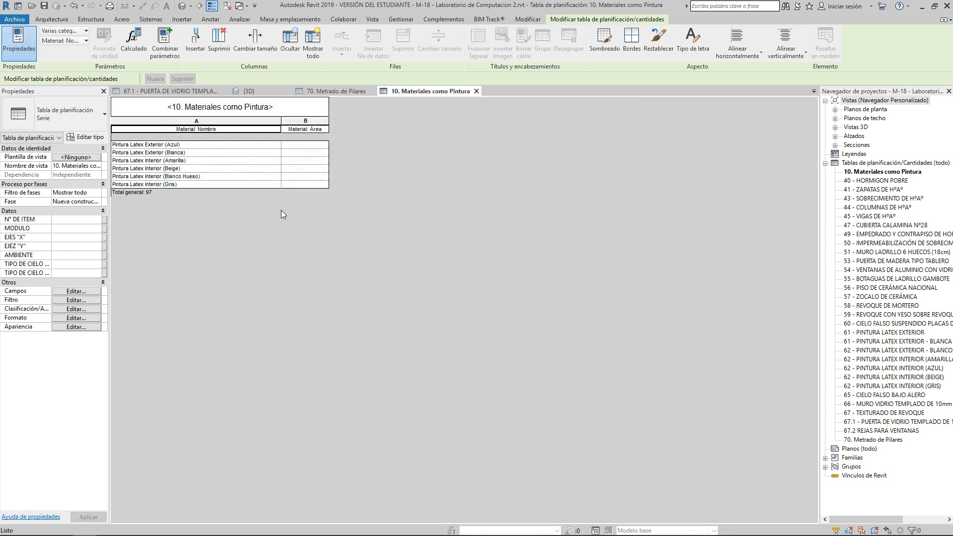
# - Add the Categoría and Tipo fields to the material takeoff
pyautogui.click(64, 292)
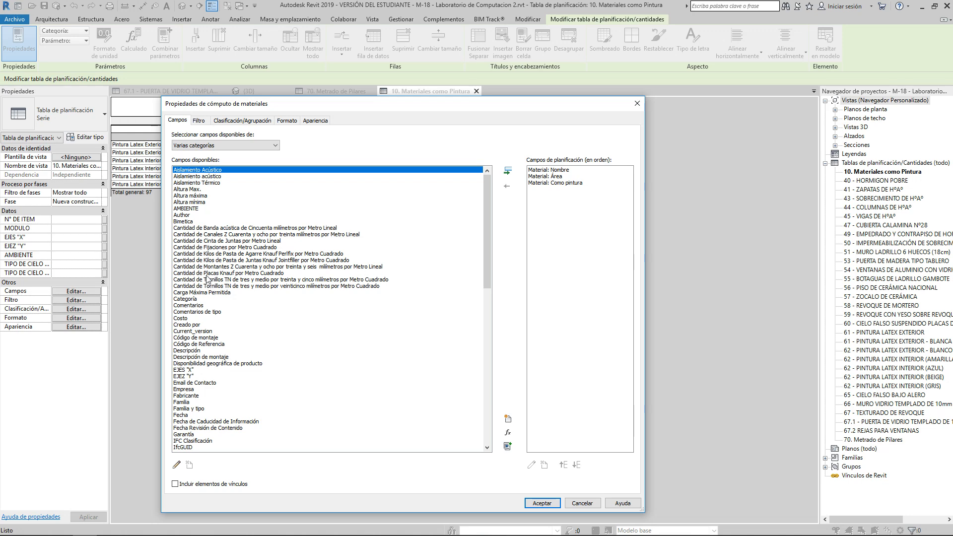
pyautogui.doubleClick(189, 300)
pyautogui.scroll(-13, 218, 357)
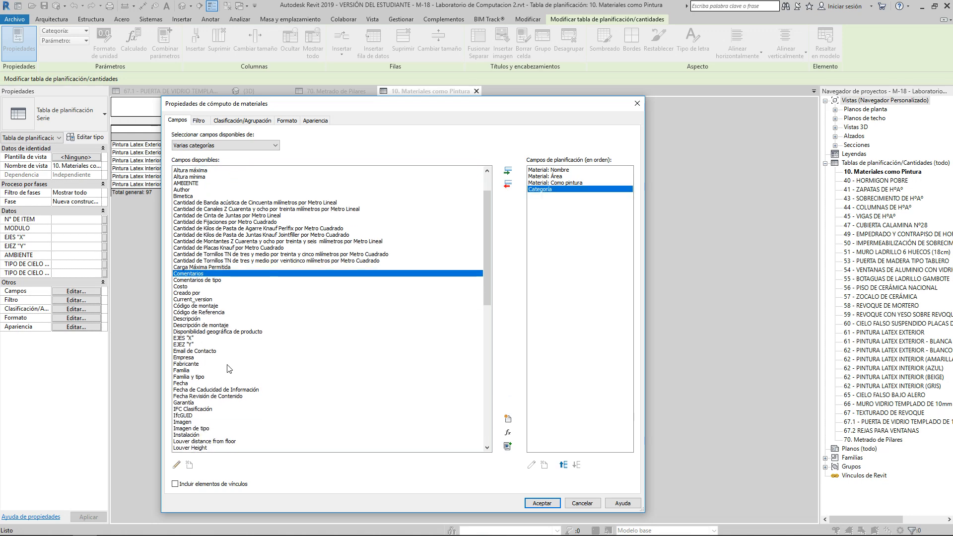
pyautogui.scroll(-5, 204, 383)
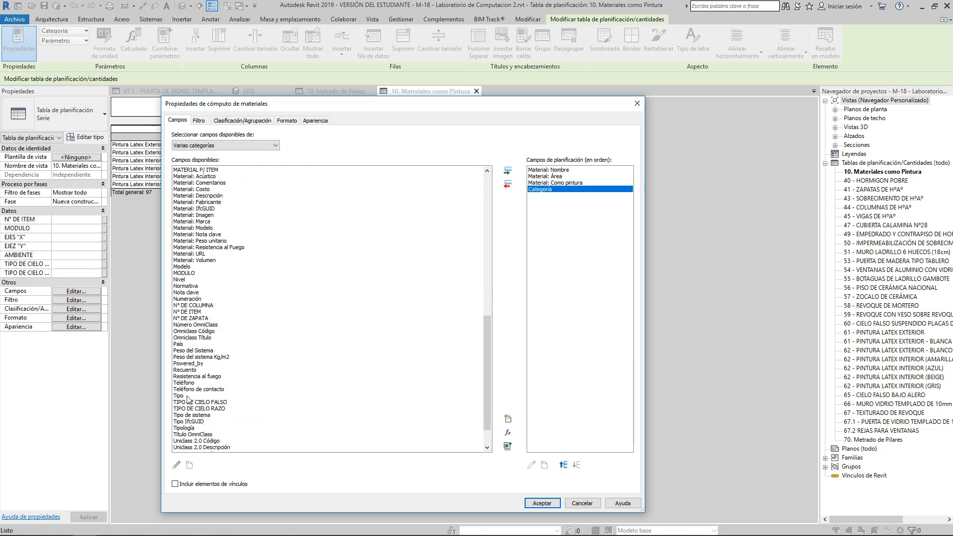
pyautogui.doubleClick(179, 394)
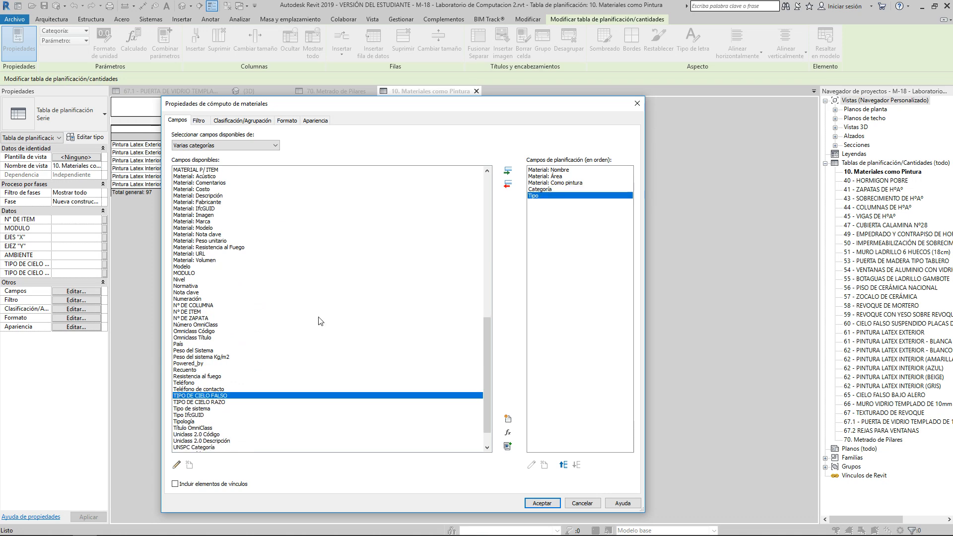
# - Move Material: Área to the end of the takeoff's field order, after Tipo, and apply the field changes
pyautogui.click(561, 178)
pyautogui.click(576, 465)
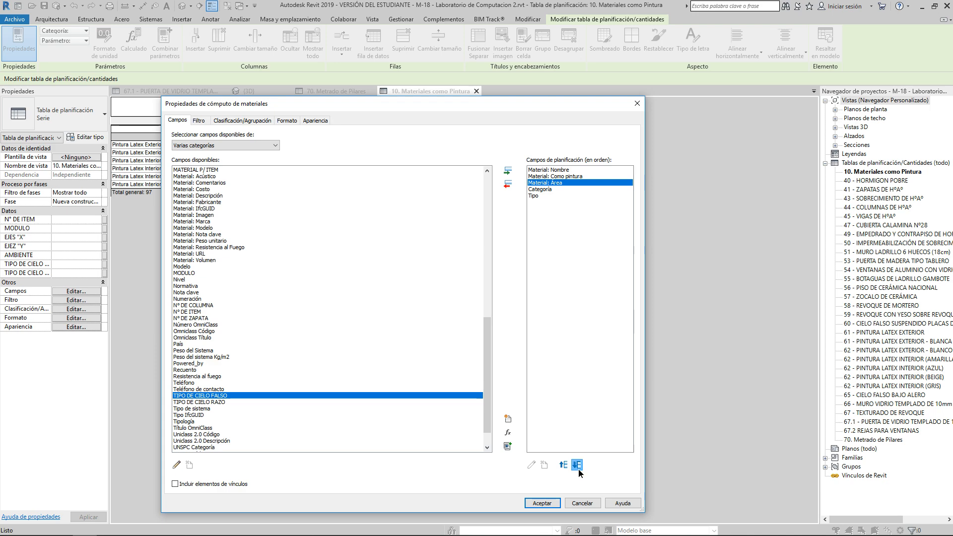
pyautogui.click(577, 465)
pyautogui.click(577, 465)
pyautogui.click(540, 504)
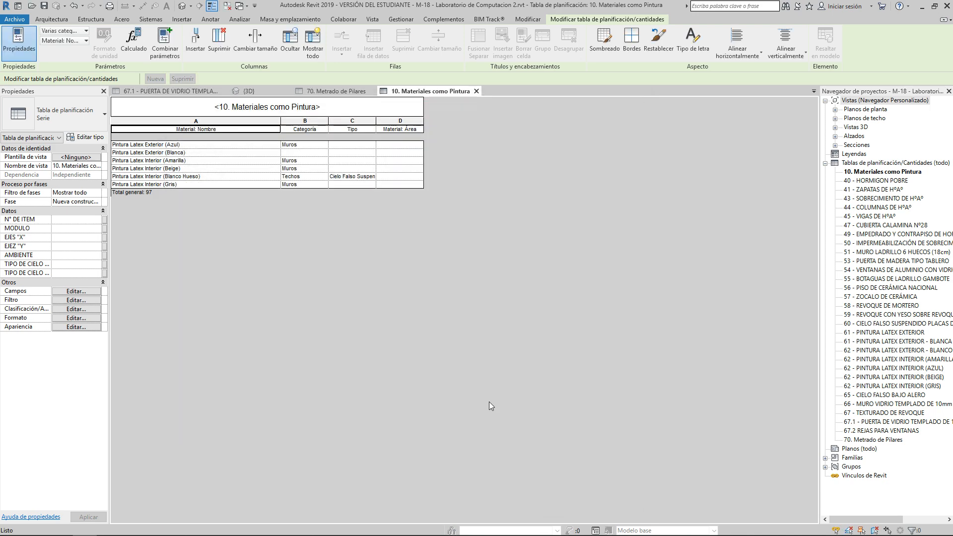
# - Add Categoría and Tipo as the second and third sorting levels of the takeoff, and widen the Tipo column to fit its names
pyautogui.click(77, 308)
pyautogui.click(262, 167)
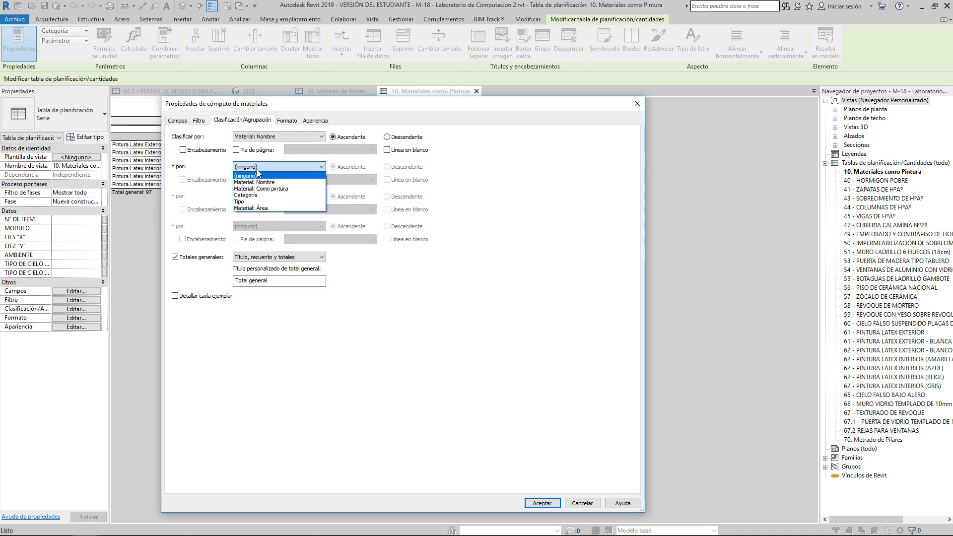
pyautogui.click(248, 195)
pyautogui.click(251, 196)
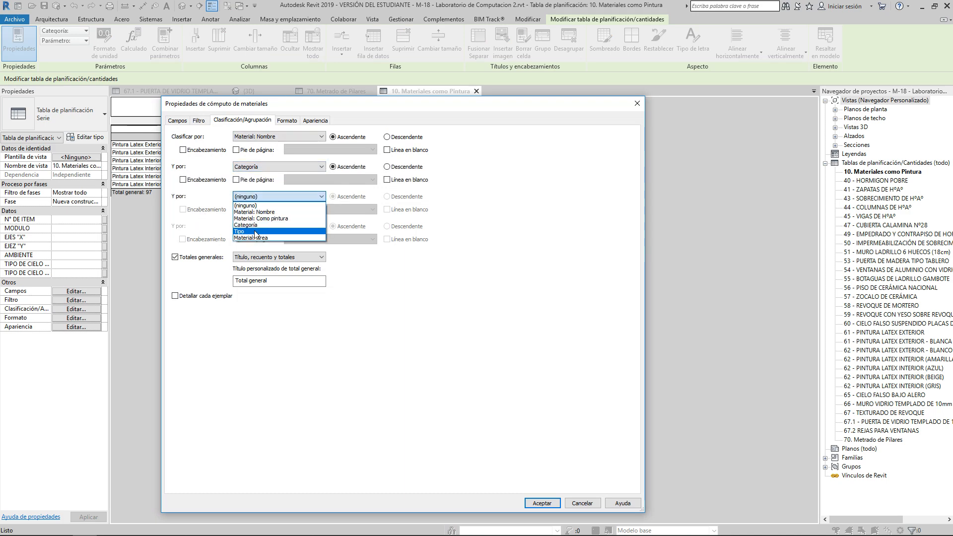
pyautogui.click(239, 222)
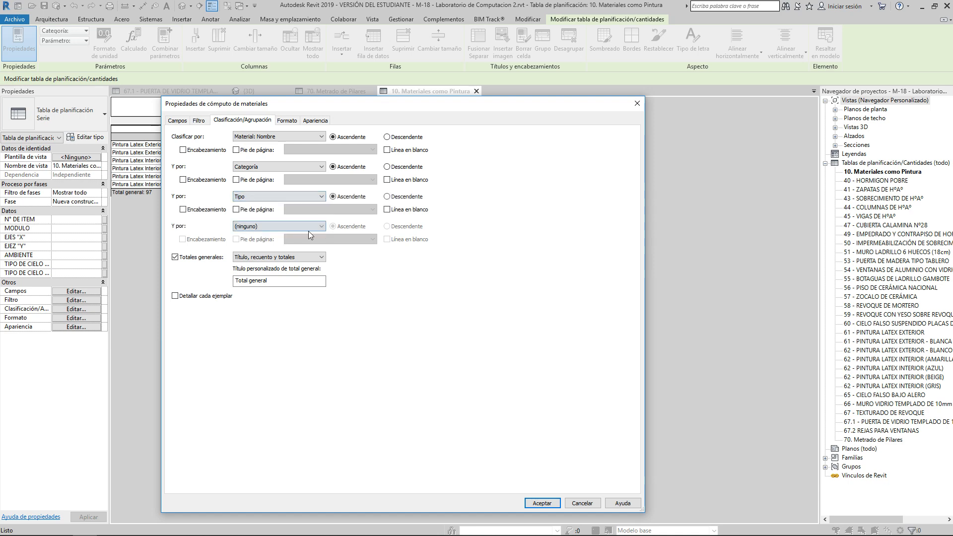
pyautogui.click(542, 503)
pyautogui.moveTo(376, 121); pyautogui.dragTo(518, 123)
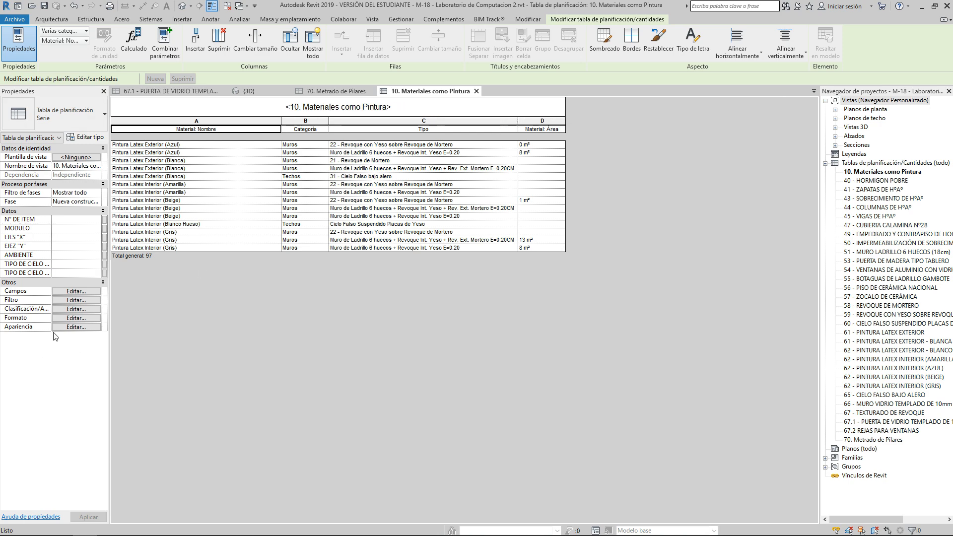
# - Set the Material: Área field to Calcular totales in the takeoff's format settings and widen the Tipo column slightly
pyautogui.click(70, 320)
pyautogui.click(189, 169)
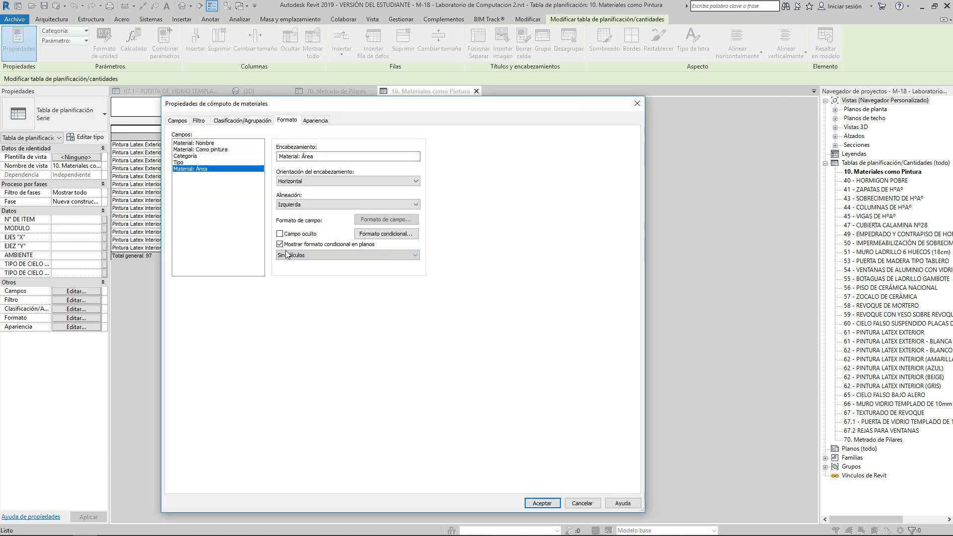
pyautogui.click(323, 254)
pyautogui.click(298, 270)
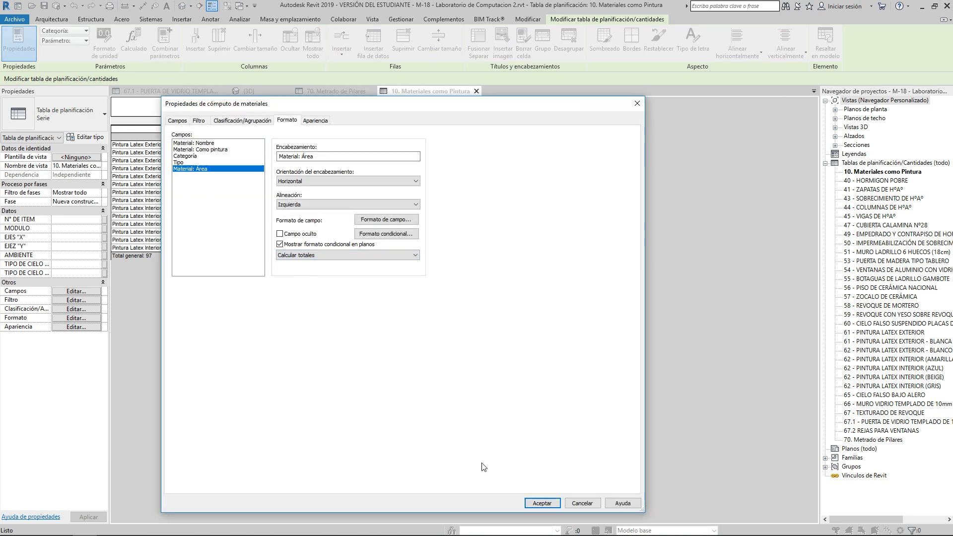
pyautogui.click(536, 503)
pyautogui.moveTo(518, 124); pyautogui.dragTo(530, 124)
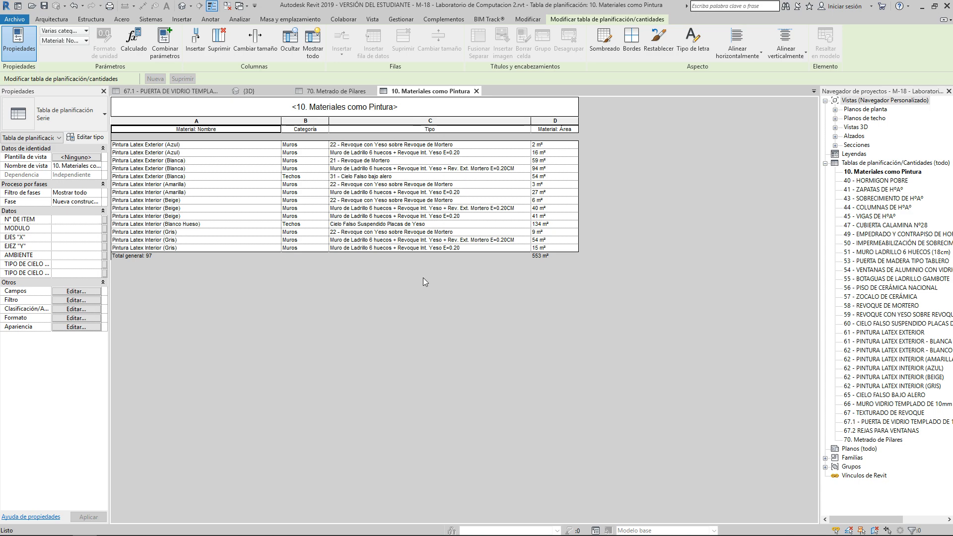
# - Minimize Revit to return to the presentation slide about the hierarchy of elements
pyautogui.click(921, 7)
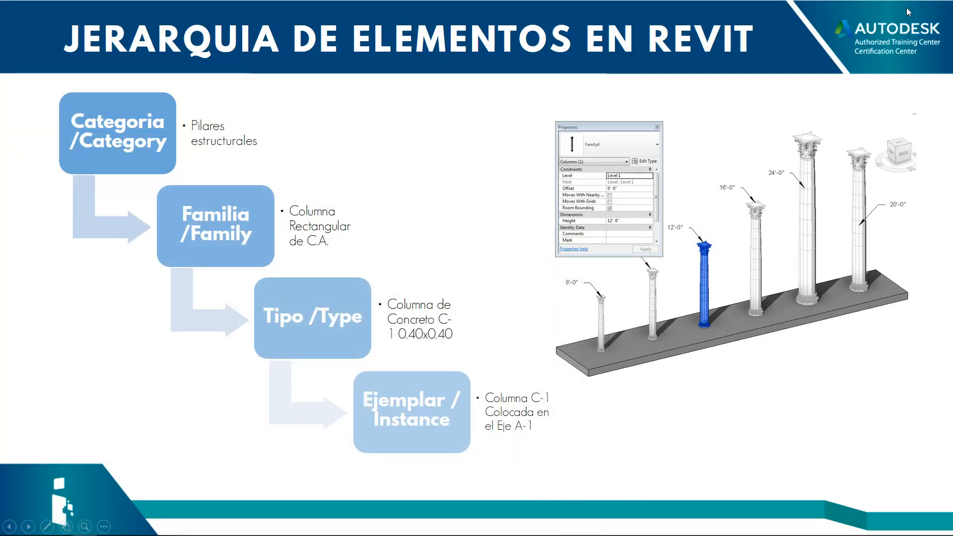